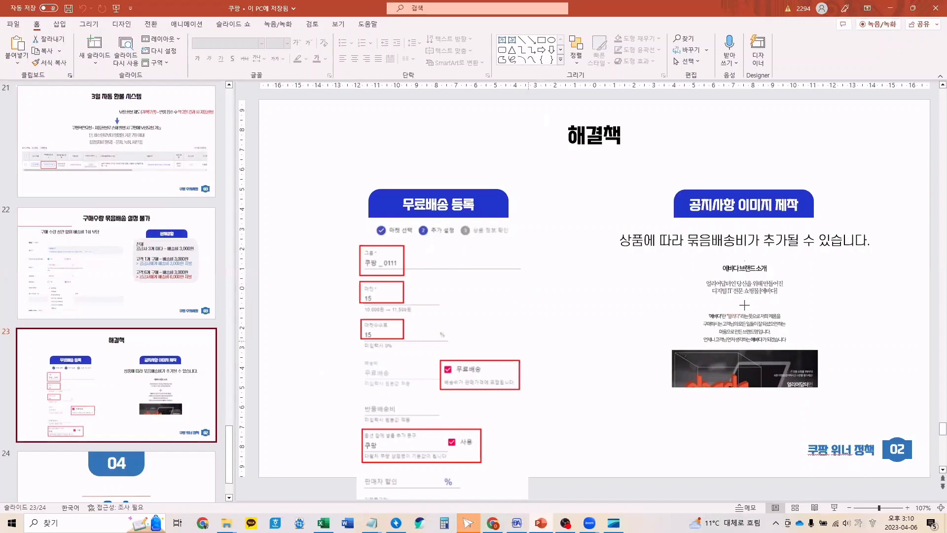
- Switch to 다팔자, bring up the additional settings for registering products to the Coupang store, and set the group to 상품2
click(517, 523)
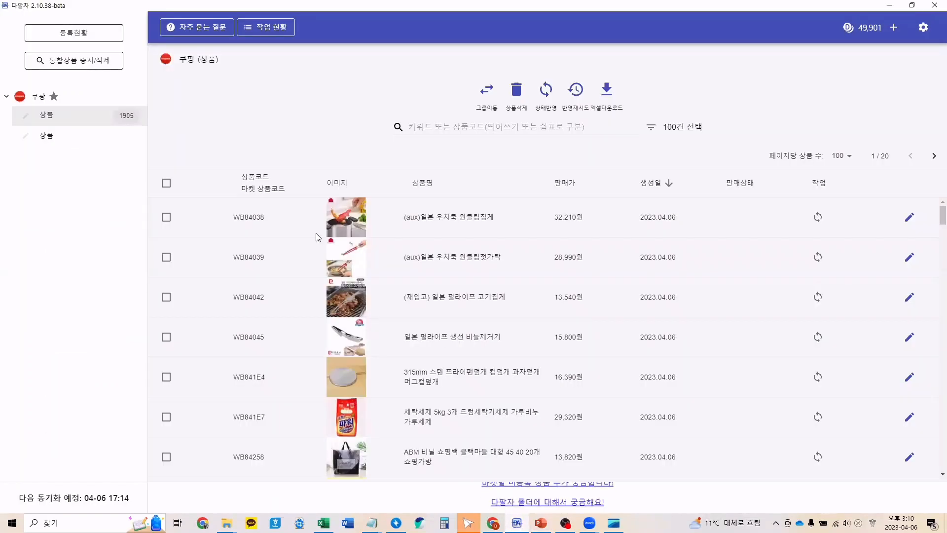
click(118, 98)
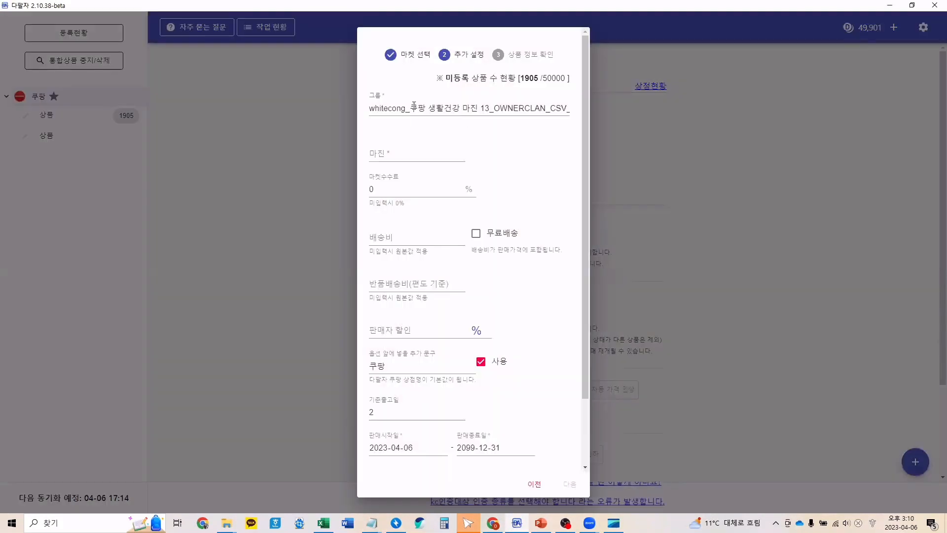
click(414, 105)
key(ctrl+a)
text(상ㅍ)
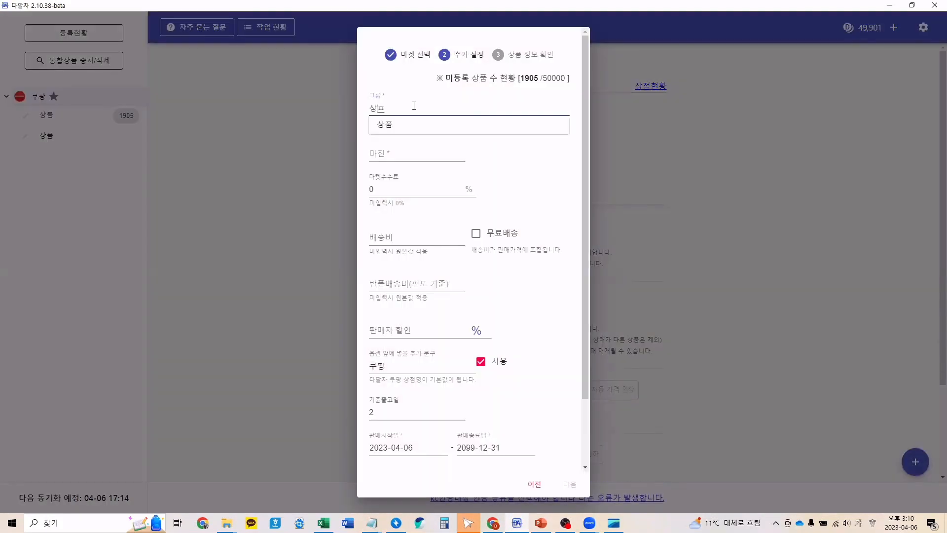
text(ㅜㅁ2)
- Set the margin to 13 and the market fee to 12%, and enable free shipping (무료배송)
click(393, 153)
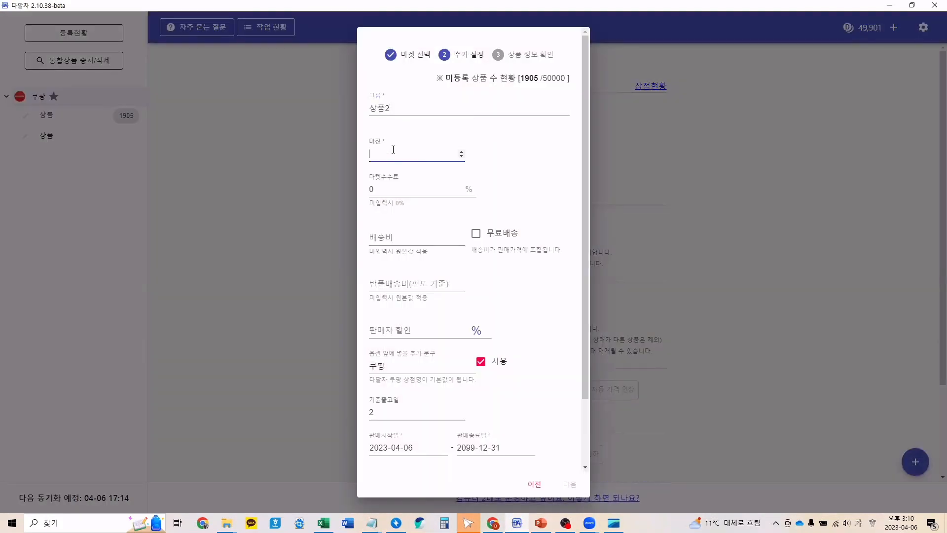
text(14)
key(BackSpace)
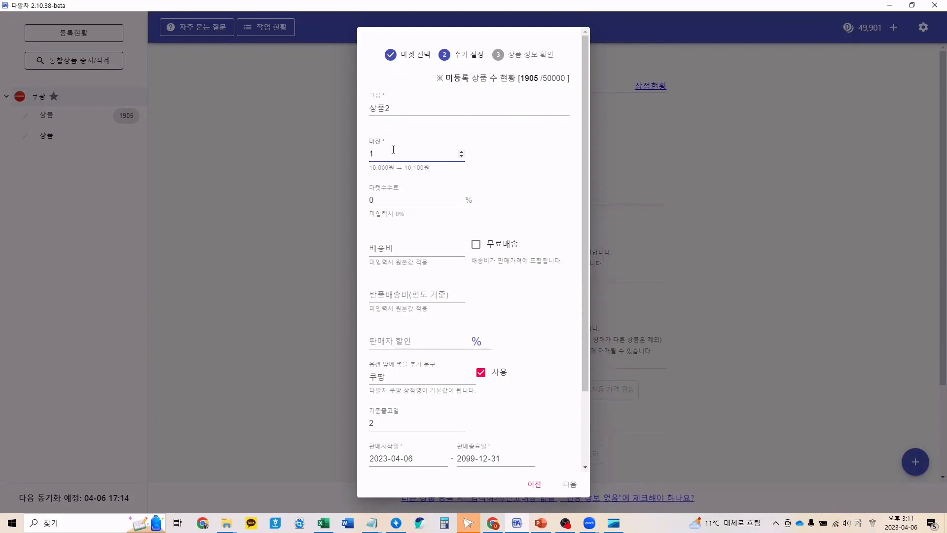
text(3)
key(Tab)
key(Tab)
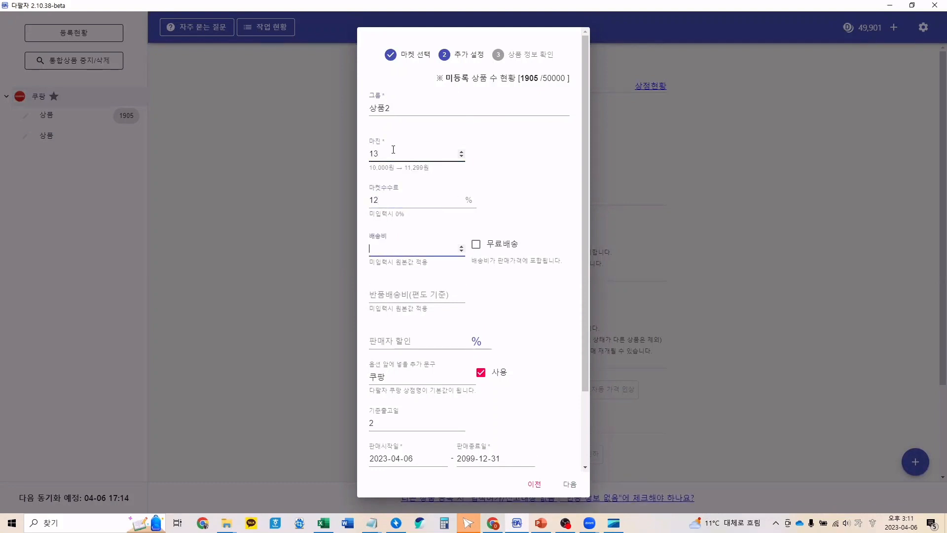
click(476, 247)
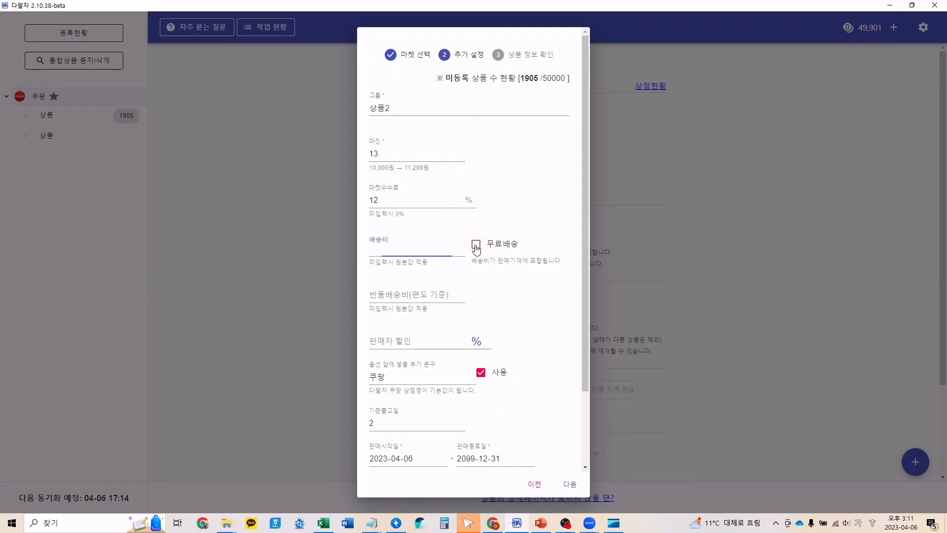
scroll(501, 316, down, 2)
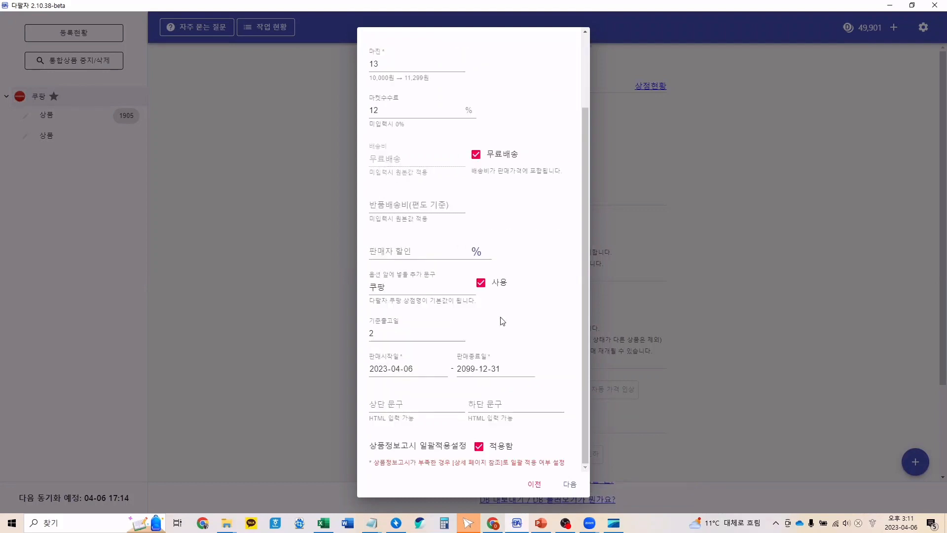
- Check the 상단 문구 and 하단 문구 fields, and look up the bundled-shipping notice wording on the PowerPoint slide 해결책
click(427, 406)
key(Tab)
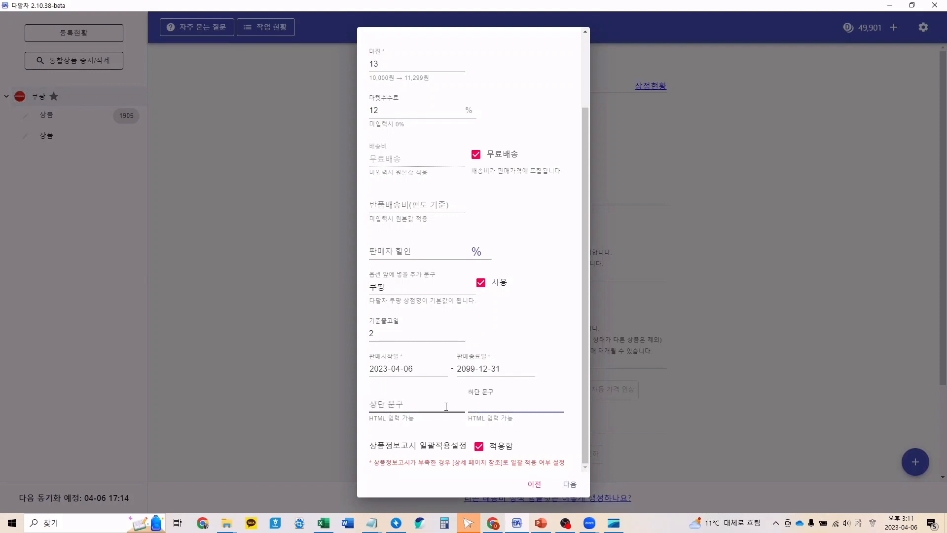
click(446, 407)
click(472, 405)
click(450, 407)
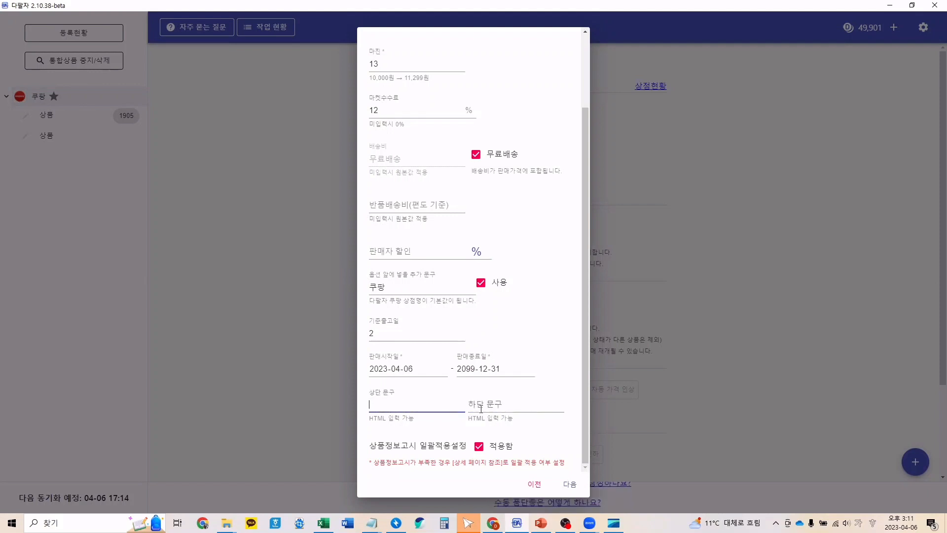
click(541, 524)
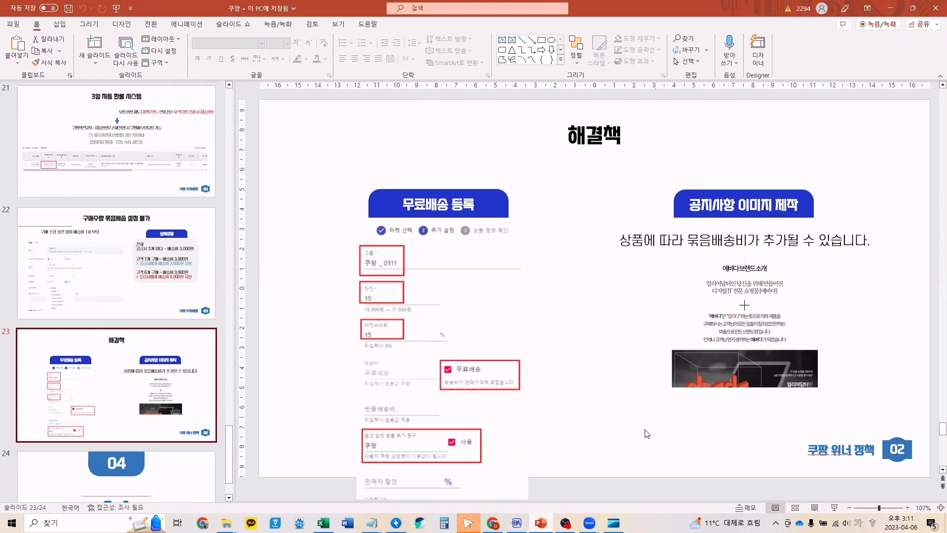
click(517, 523)
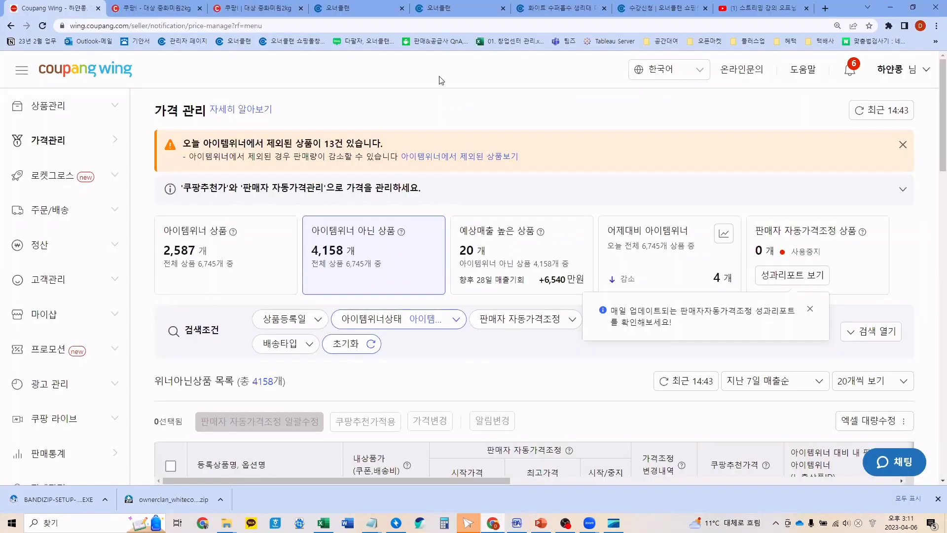
- Load the 오너클랜 education site in a new Chrome tab and go to its online course list
key(ctrl+t)
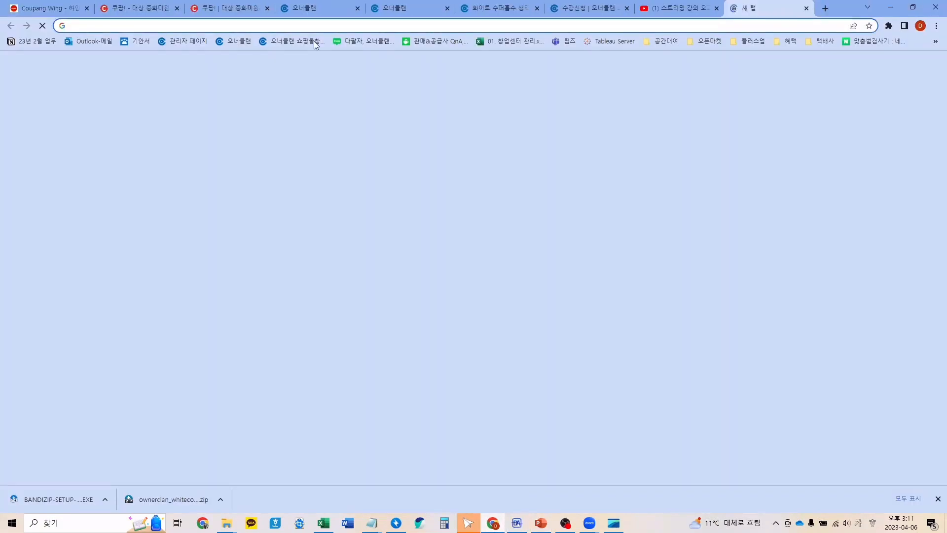
click(314, 40)
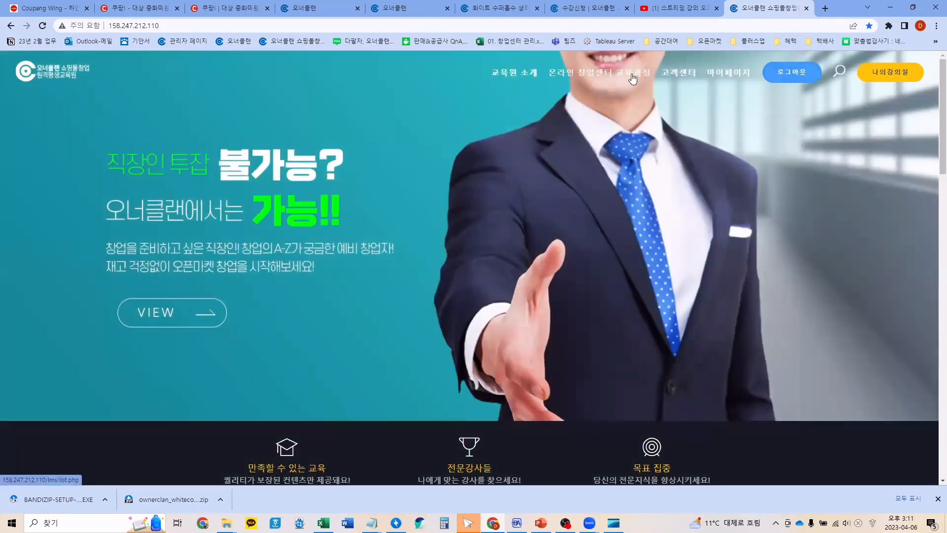
click(632, 74)
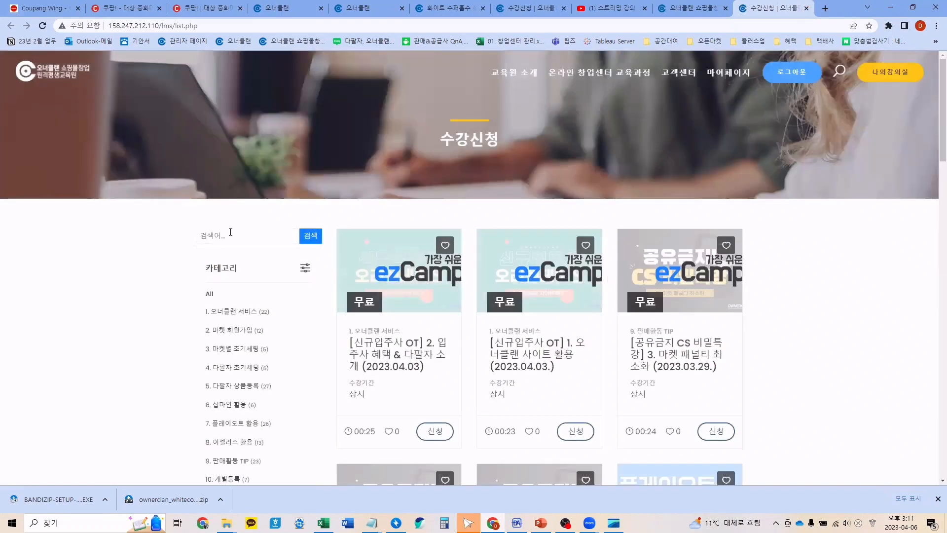
- Search the course list for 이미지 and look through the matching courses
click(230, 234)
text(이미)
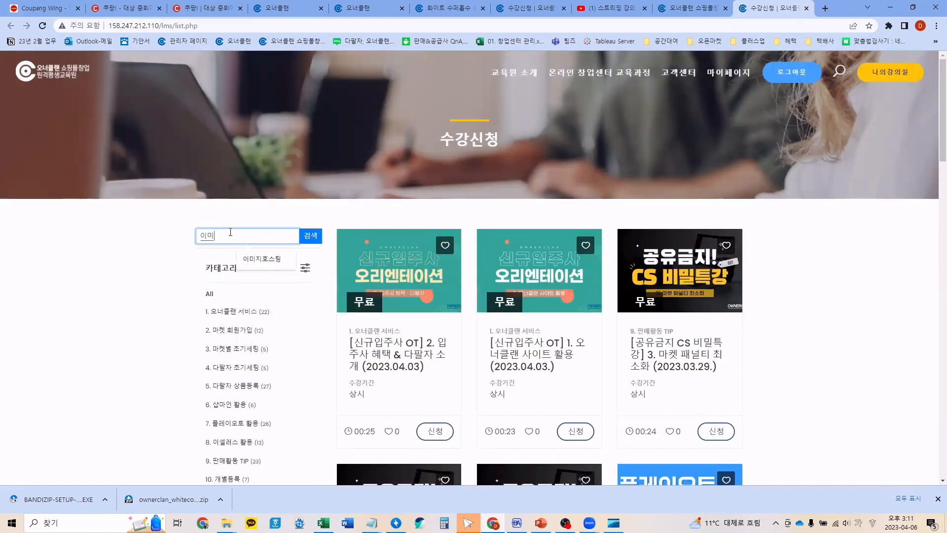
text(지)
key(Return)
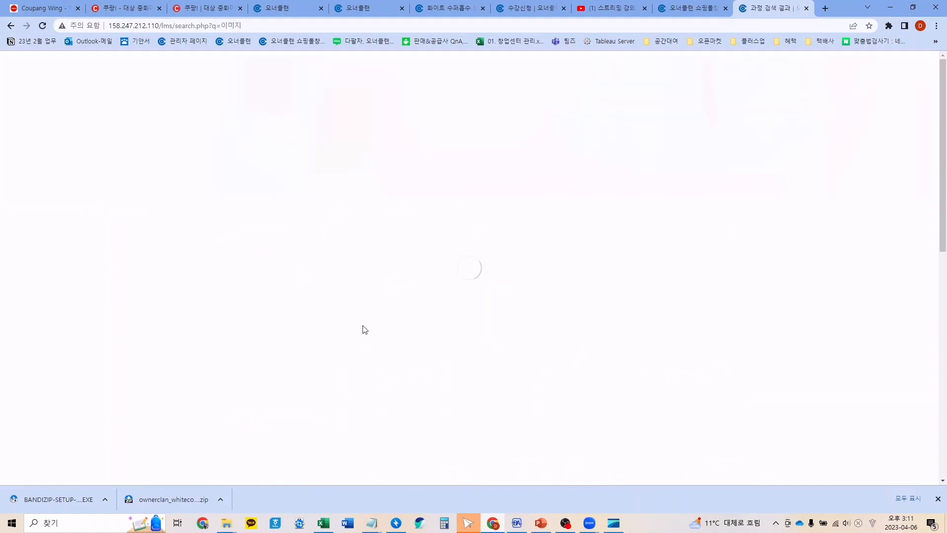
scroll(364, 329, down, 4)
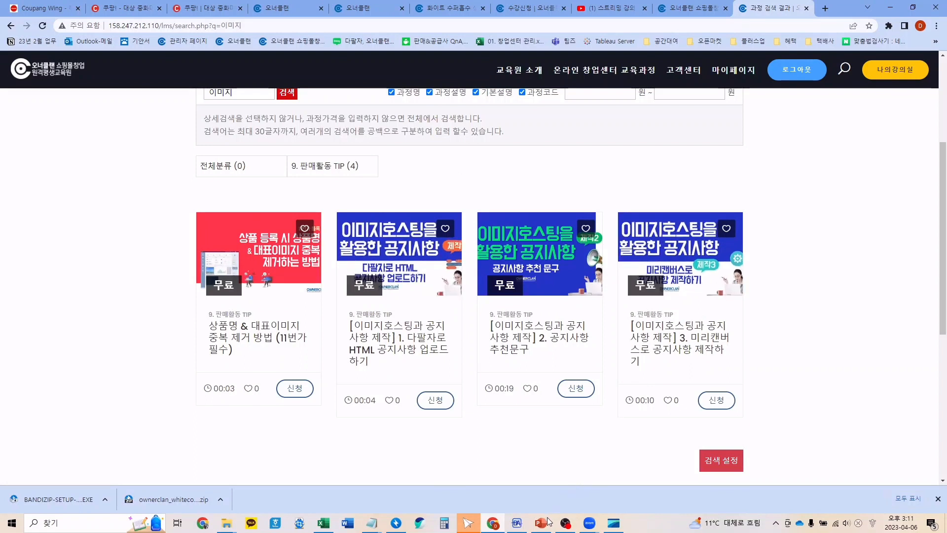
- Back in 다팔자, enter the 상단 문구 text "상품에 따라 추가배송비 추가될 수 있습니다."
click(516, 523)
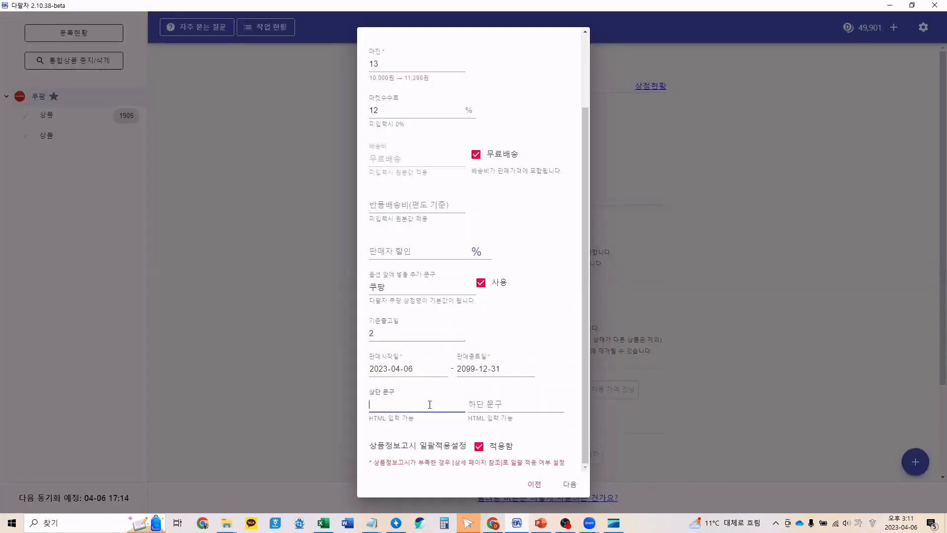
text(상품에)
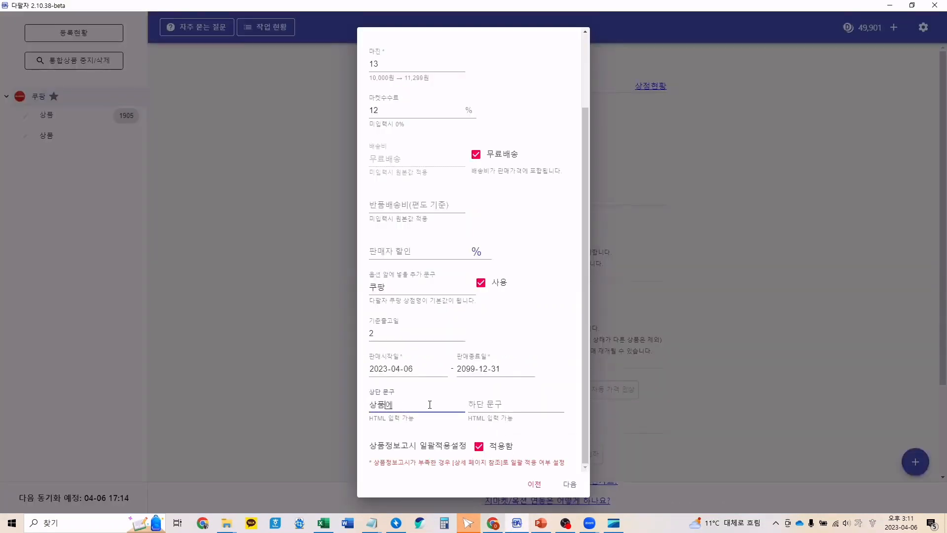
text( 딸라 추가햇)
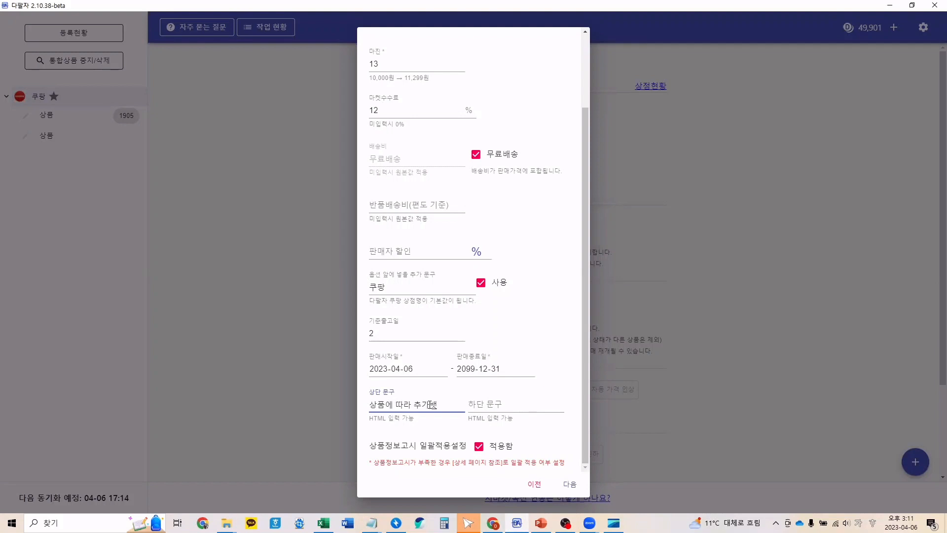
text(송비 추가될 수)
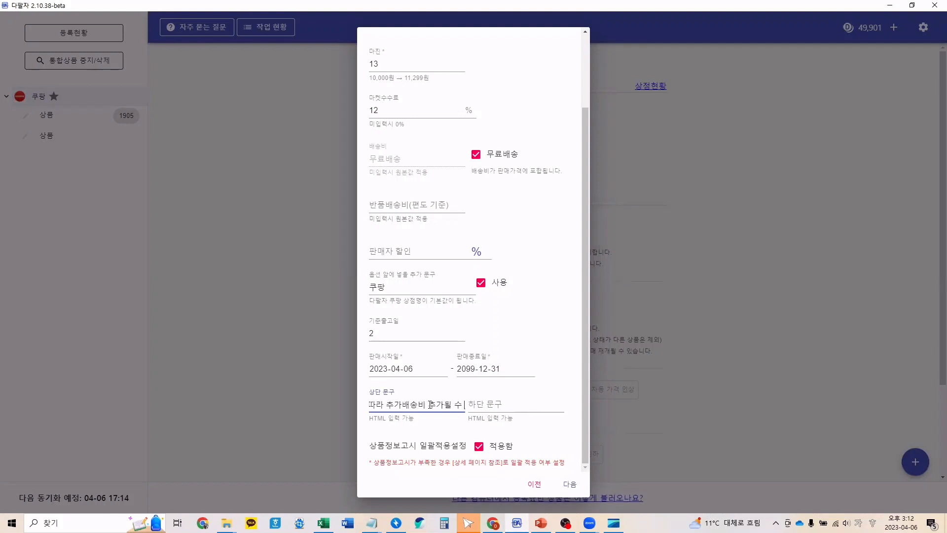
text( 있습니다.)
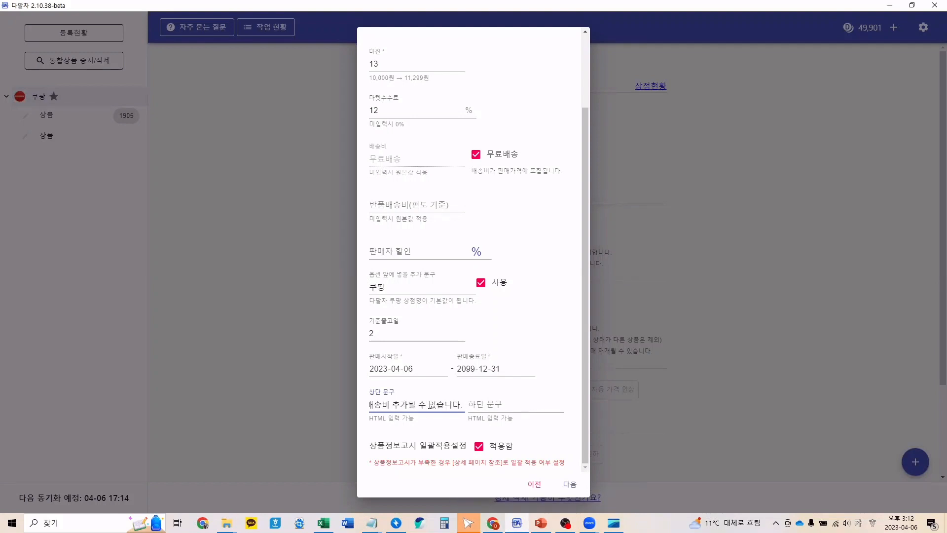
- Continue to the product information check and open the Excel preview of the products for editing, enlarged enough to read
click(568, 485)
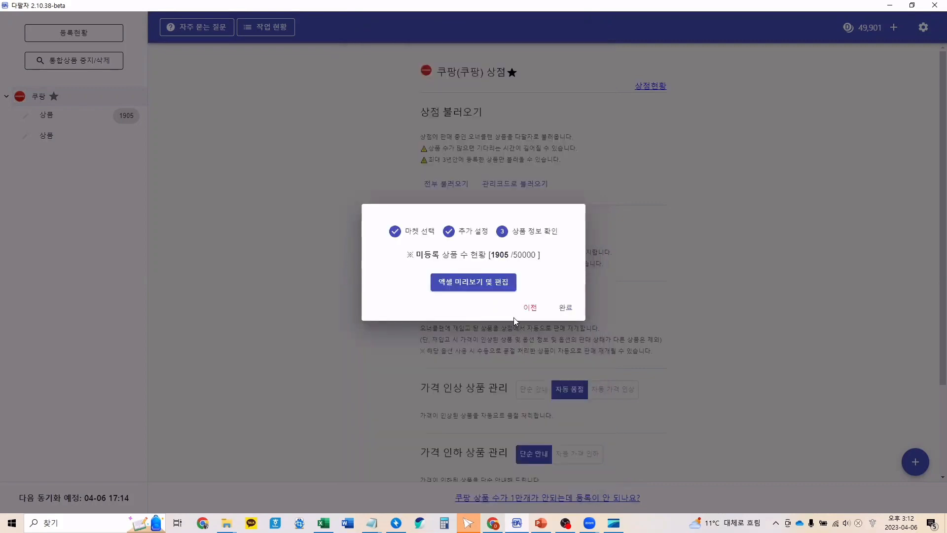
click(477, 284)
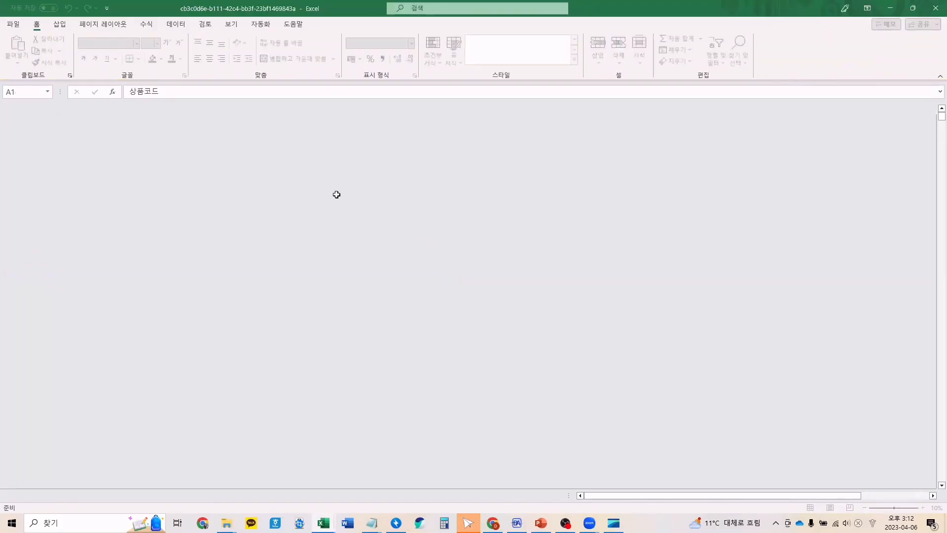
click(272, 226)
ctrl+scroll(272, 226, up, 3)
click(66, 130)
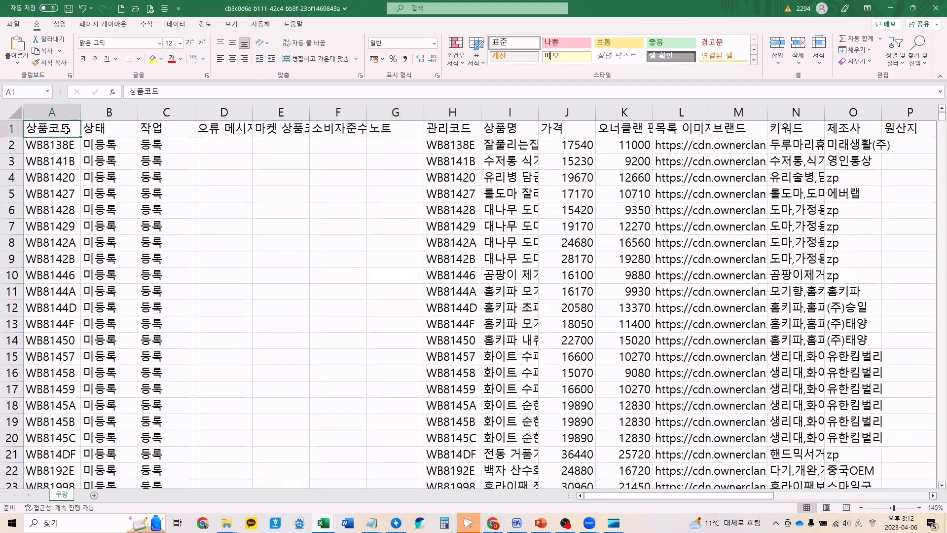
- Review the 상품코드, 관리코드, 상품명 and 가격 columns of the exported product sheet
key(Down)
key(Up)
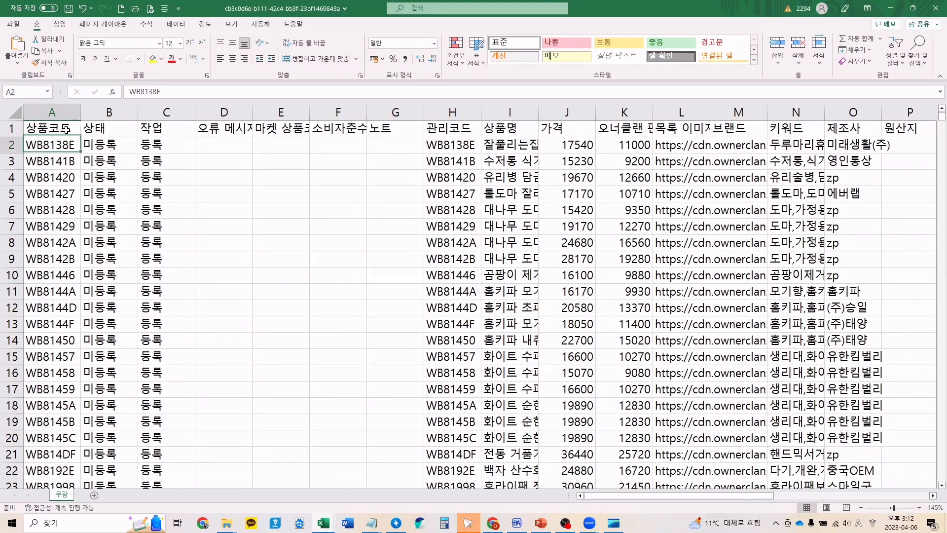
key(Down)
key(Up)
key(Down)
key(Right)
key(Right)
key(Right)
key(Right)
key(Right)
key(Right)
key(Right)
key(Right)
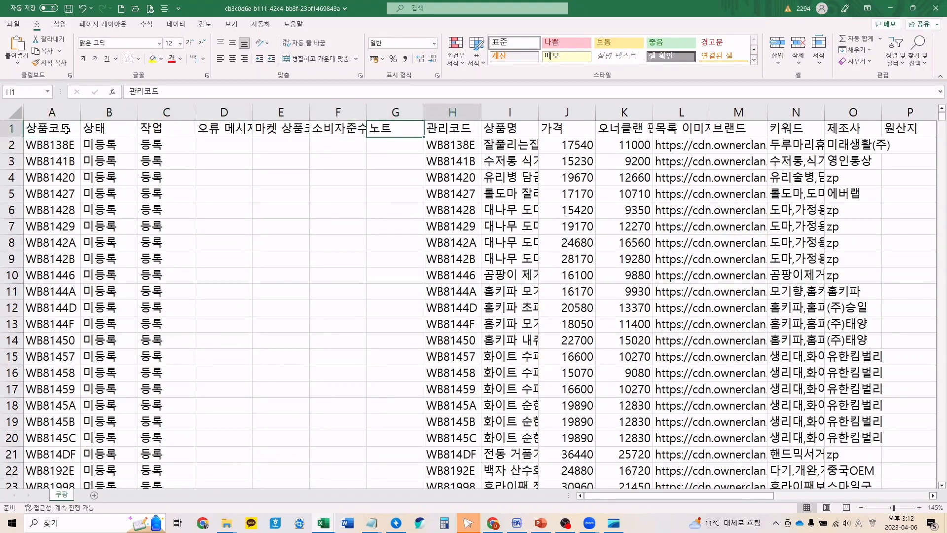
key(Down)
key(Up)
key(Down)
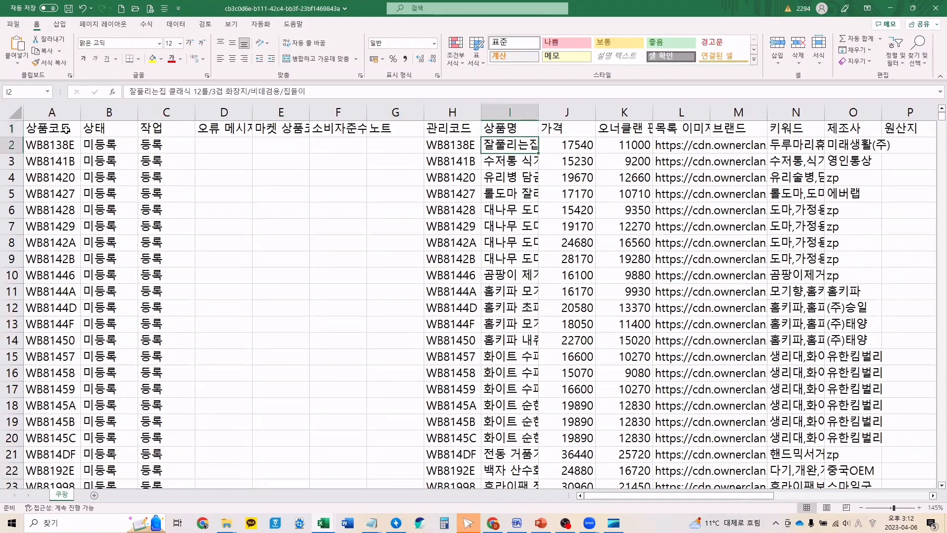
key(Up)
key(Right)
key(Down)
key(Up)
key(Down)
key(Up)
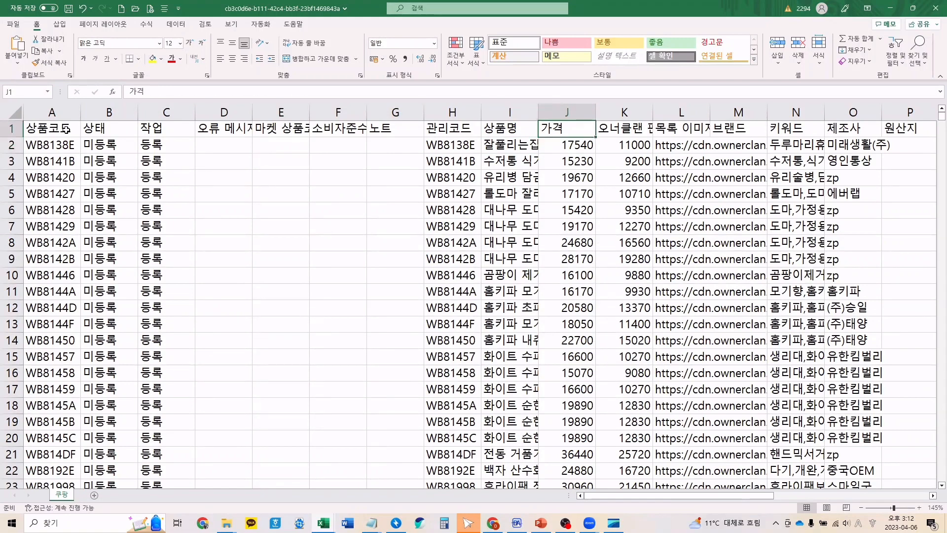
key(Down)
key(Up)
key(Down)
key(Up)
key(Down)
key(Up)
- Widen column K so that its full heading 오너클랜 판매가격 can be read
key(Right)
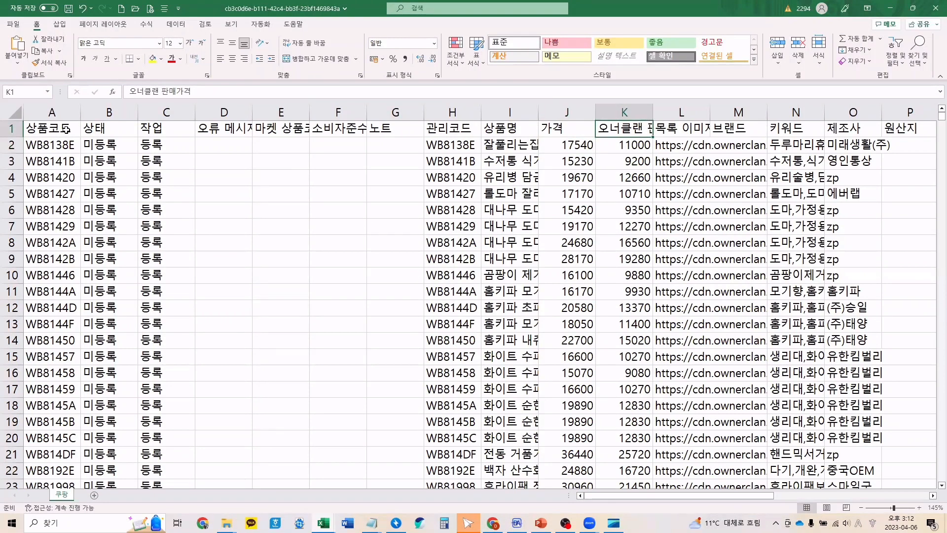
key(Down)
drag(654, 107, 755, 107)
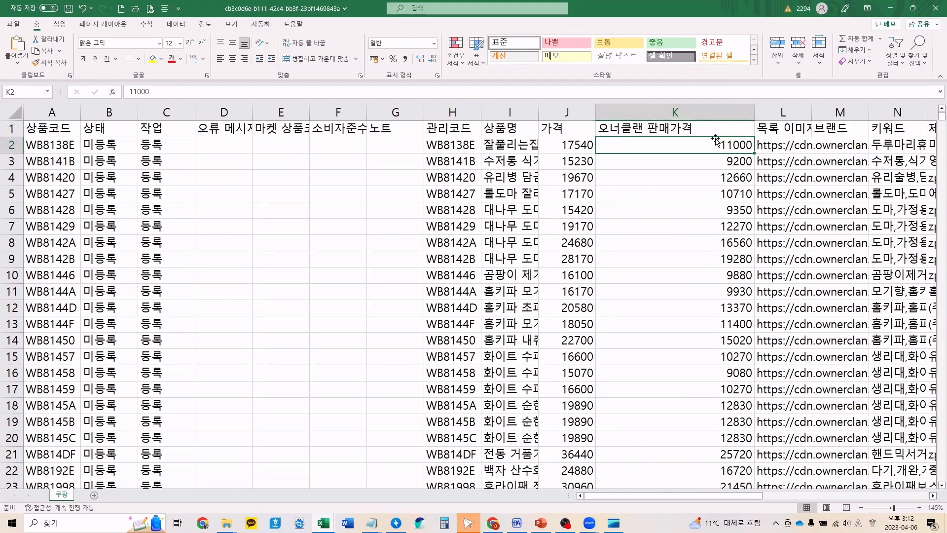
- Go through the first product's row from its registration columns to its 상품명 and 가격 cells
key(Left)
key(Left)
key(Left)
key(Left)
key(Left)
key(Left)
key(Left)
key(Left)
key(Left)
key(Left)
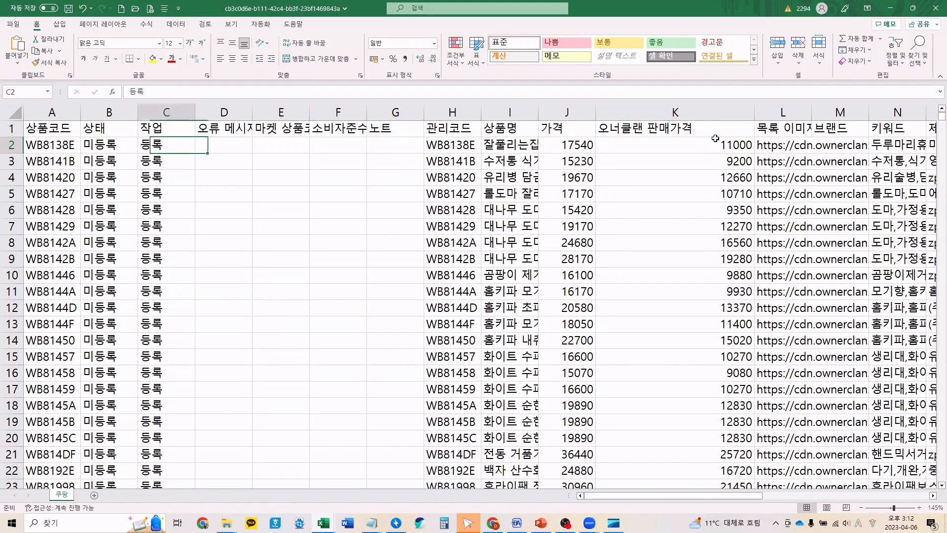
key(Right)
key(Right)
key(Right)
key(Right)
key(Right)
key(Right)
key(Right)
key(Right)
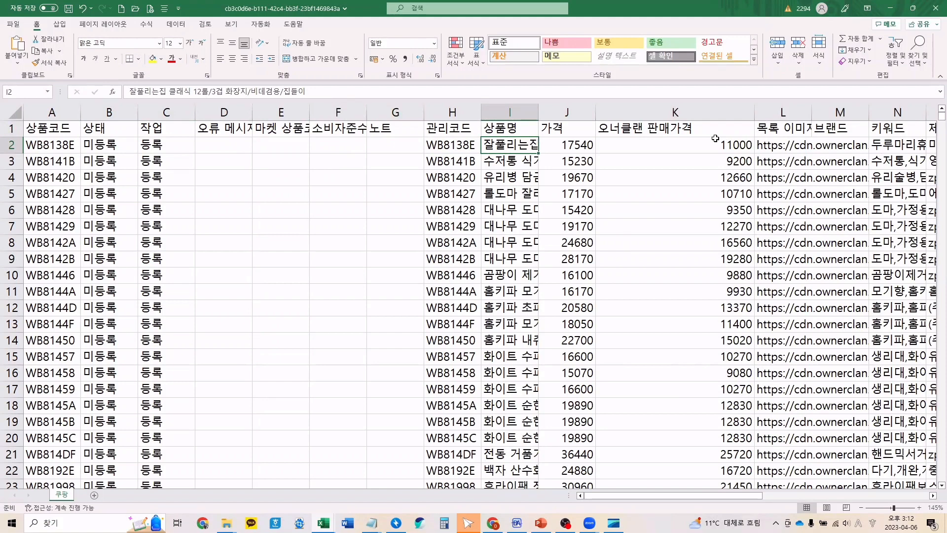
key(Right)
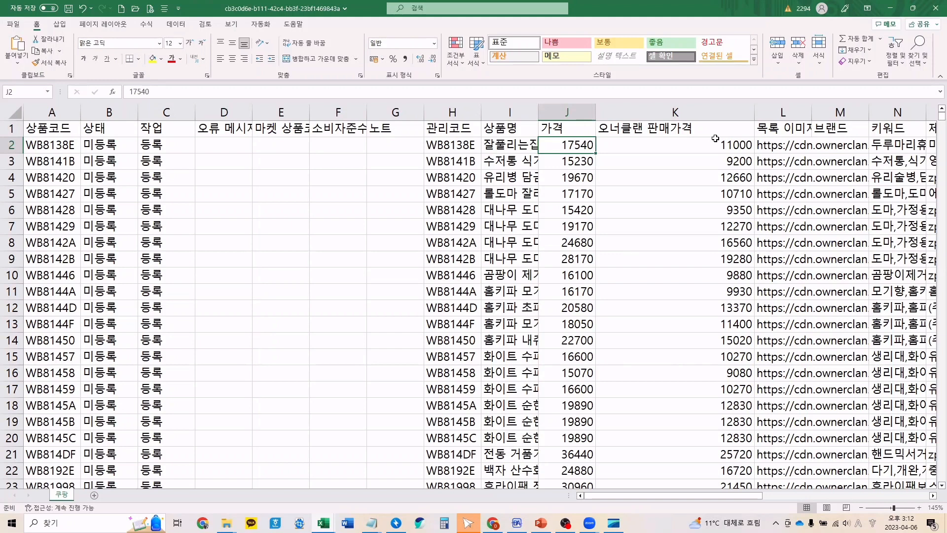
- Narrow the 오너클랜 판매가격 column K so that more of the product columns fit in view
scroll(716, 138, right, 1)
click(715, 143)
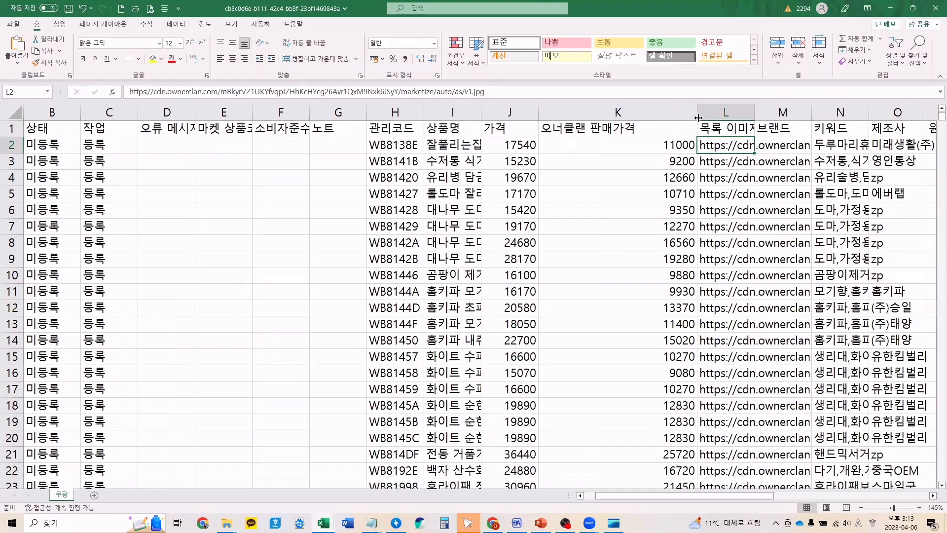
drag(699, 118, 615, 117)
- Go through the first product's row from 오너클랜 판매가격 across 브랜드, 키워드 and 카테고리 to its 배송비 cell
click(596, 145)
key(Right)
key(Right)
key(Right)
key(Right)
key(Right)
key(Right)
key(Right)
key(Right)
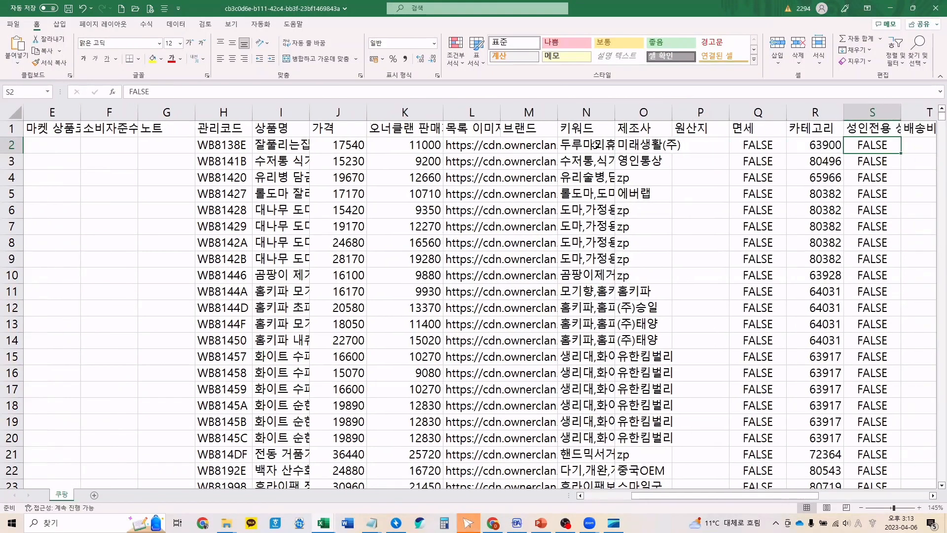
key(Right)
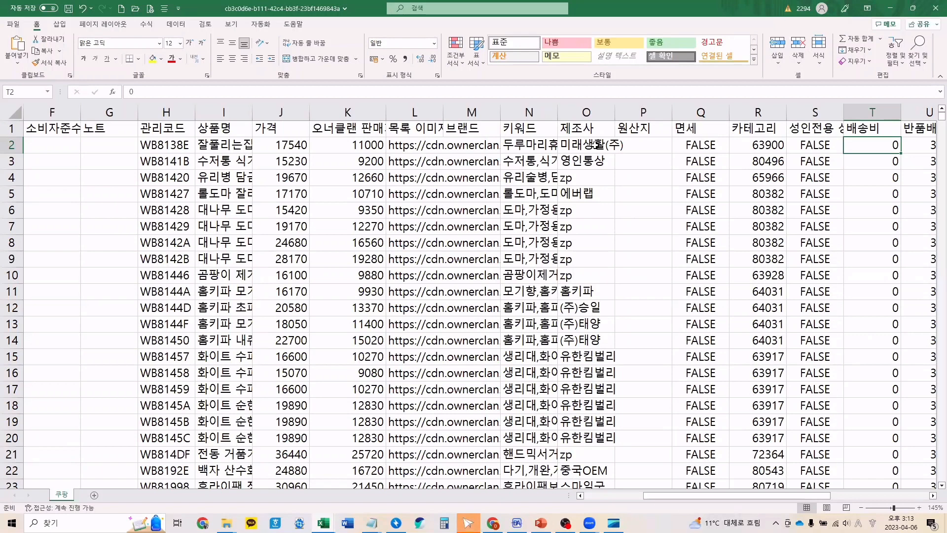
scroll(595, 144, right, 1)
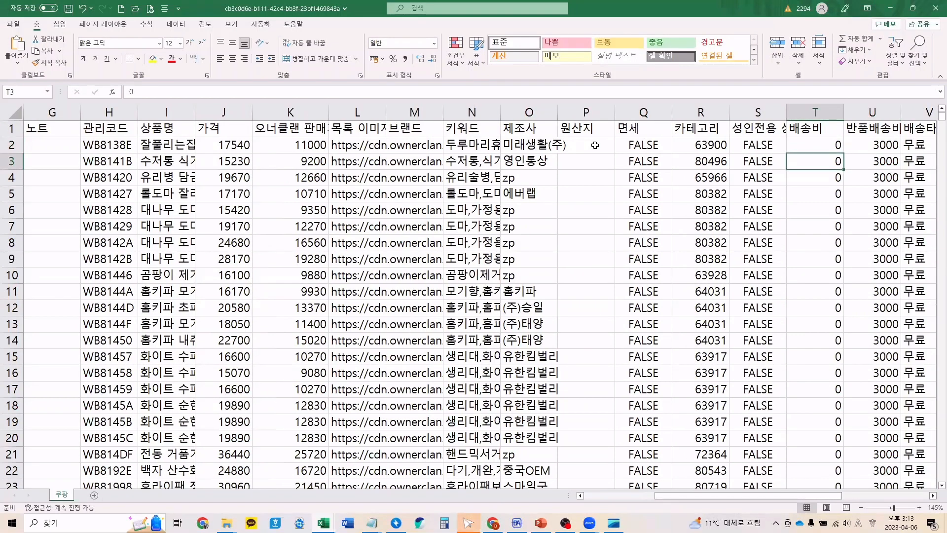
- Review the first product's row again, back to 목록 이미지 and forward to 배송비
key(Left)
key(Left)
key(Left)
key(Left)
key(Left)
key(Left)
key(Left)
key(Left)
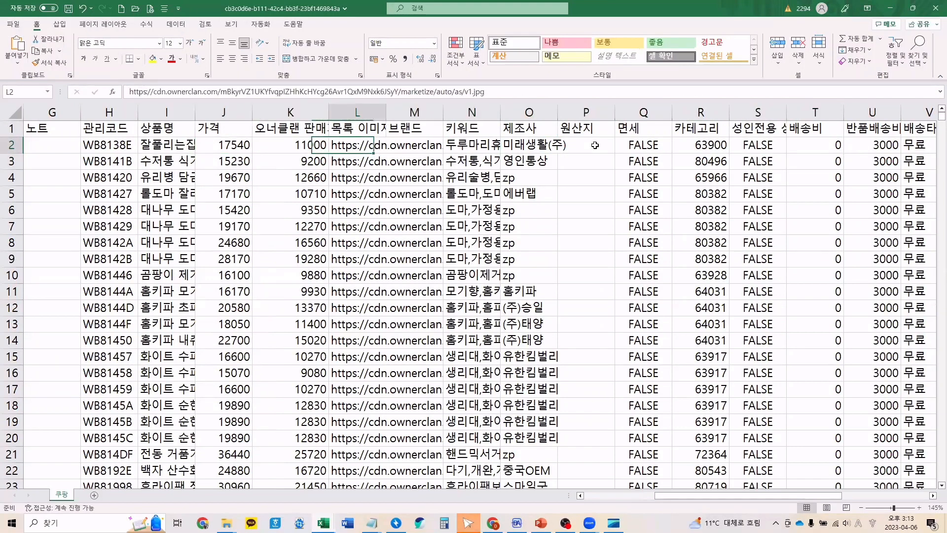
key(Right)
key(Right)
key(Right)
key(Right)
key(Right)
key(Right)
key(Right)
key(Right)
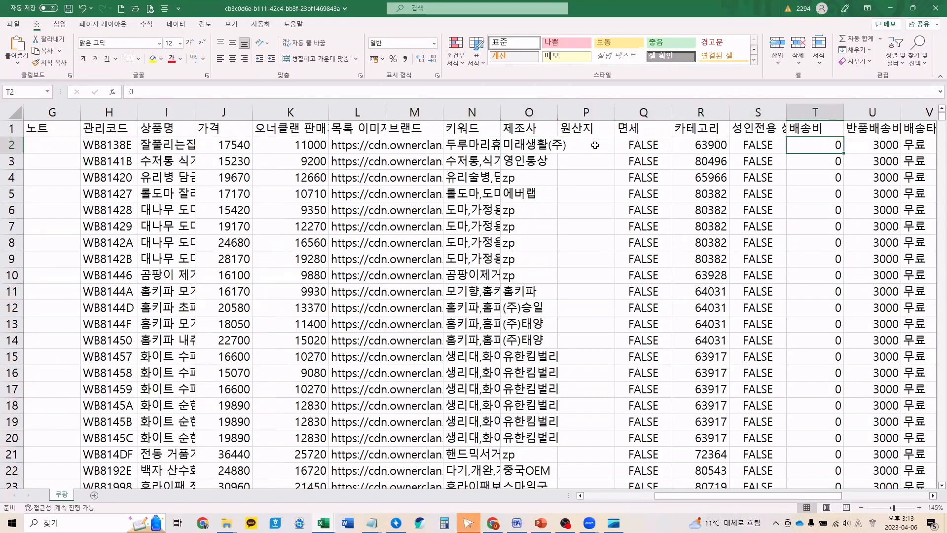
- Highlight the first product's 가격 cell with a yellow fill
key(Left)
key(Left)
key(Left)
key(Left)
key(Left)
key(Left)
key(Left)
key(Left)
key(Left)
key(Left)
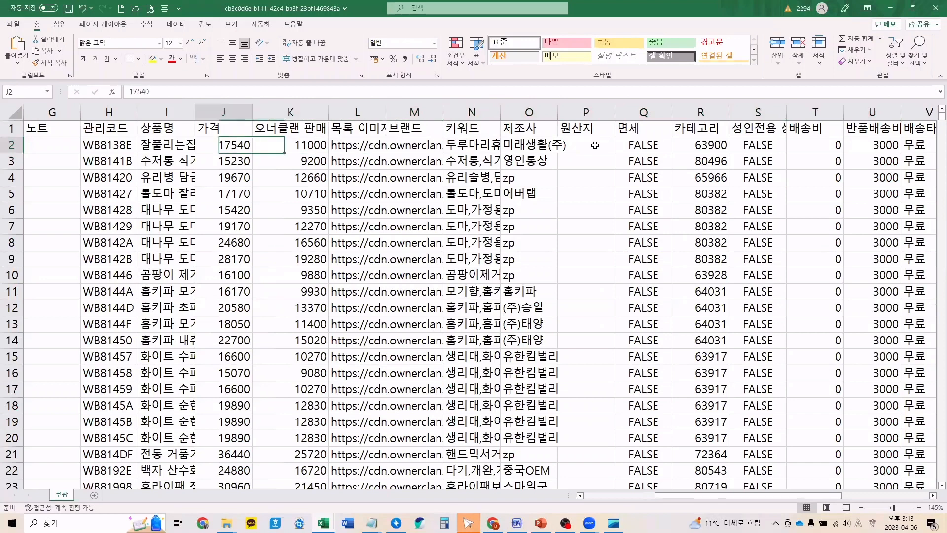
key(Escape)
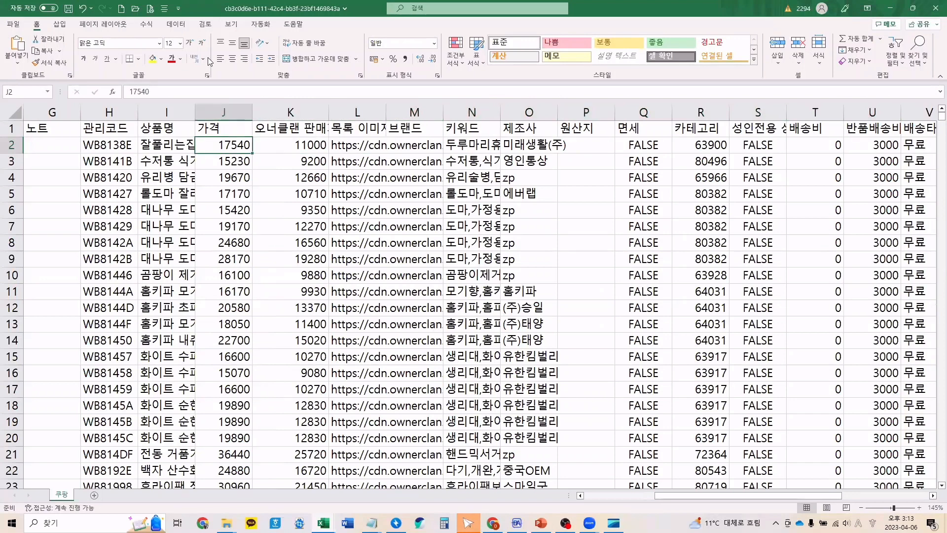
click(154, 59)
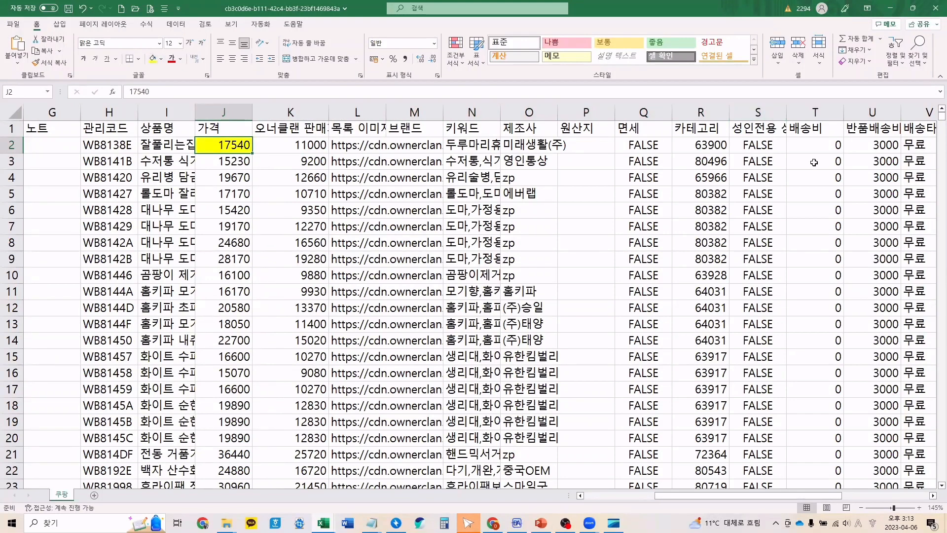
- Colour the first product's 배송비 value red
click(806, 145)
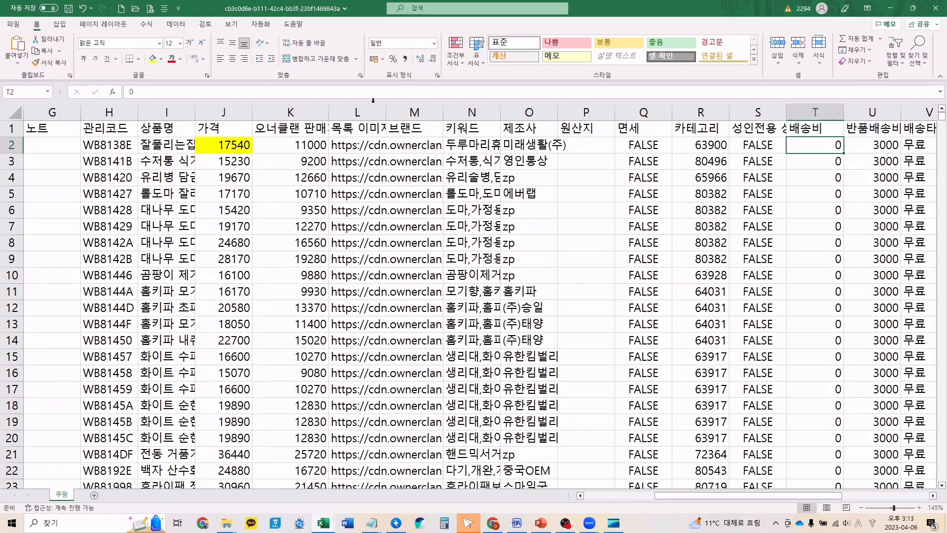
click(178, 62)
click(171, 58)
- Try a 배송비 of 3000 with a 가격 of 14540 for the first product, and undo both entries
text(3000)
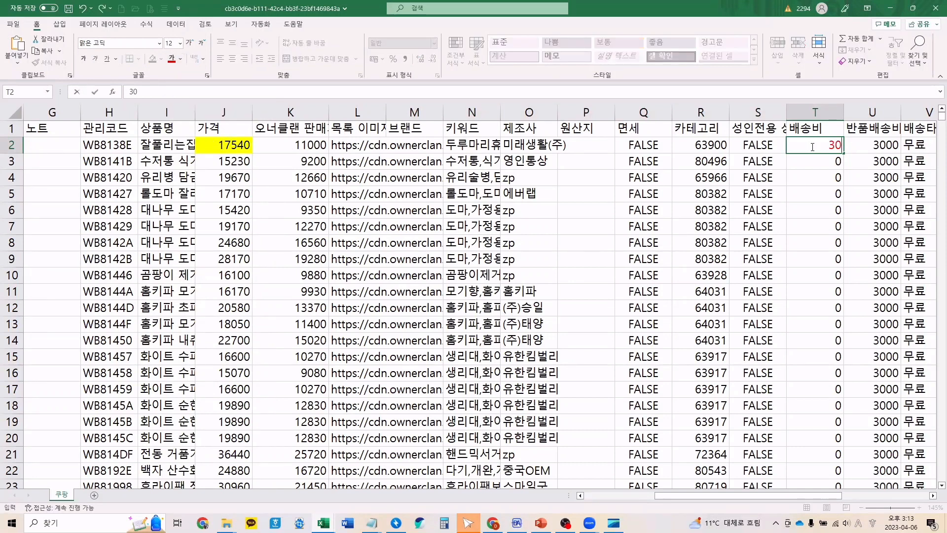
click(244, 144)
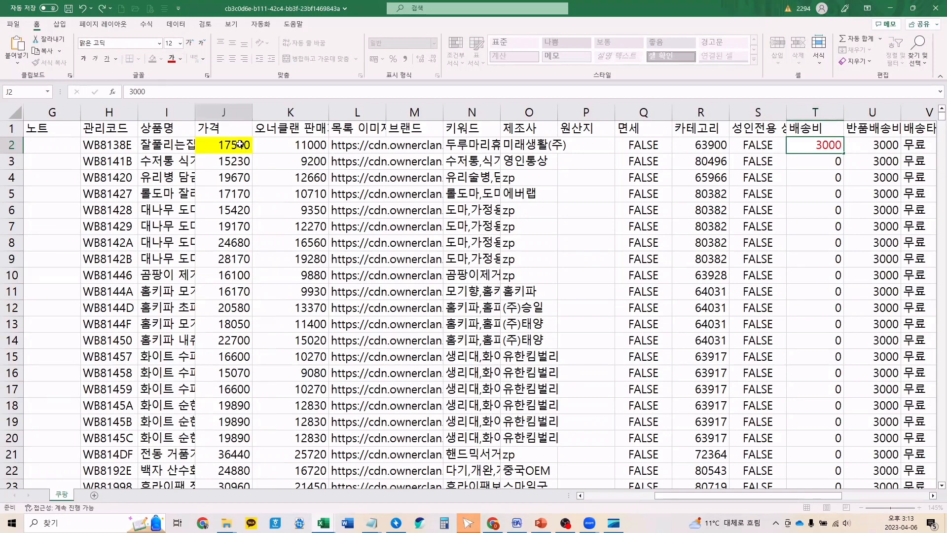
text(14540)
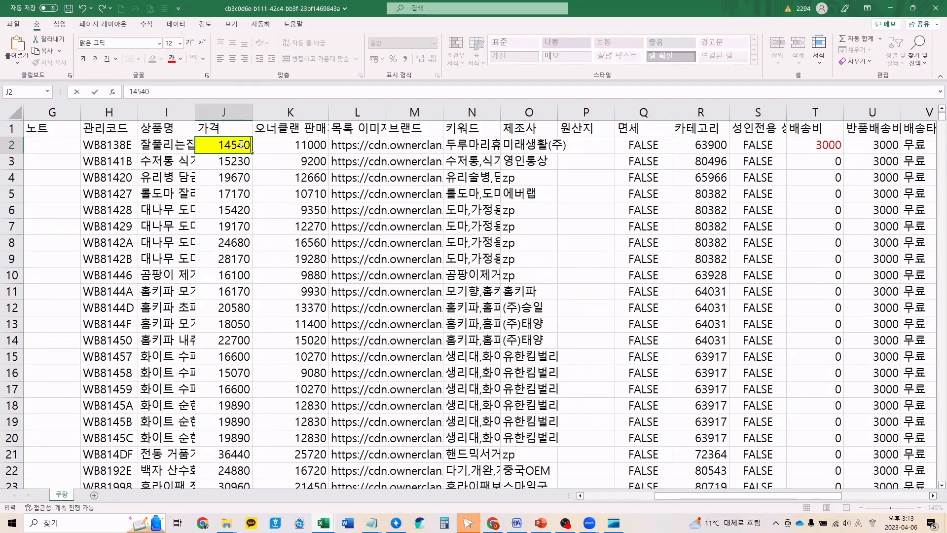
key(Return)
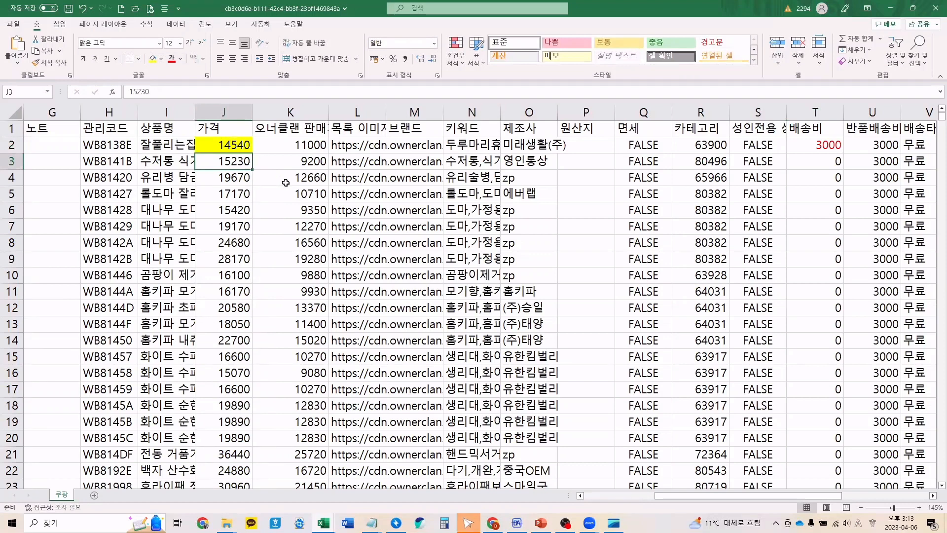
key(ctrl+z)
key(ctrl+z)
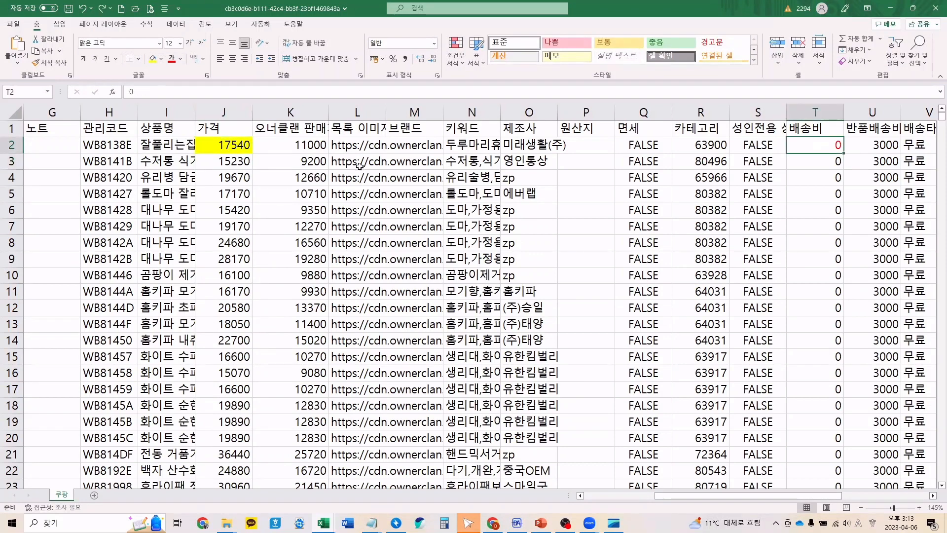
- Check the full 상품명 entries of the fourth up to the first product and the neighbouring cells in the first product's row
click(159, 193)
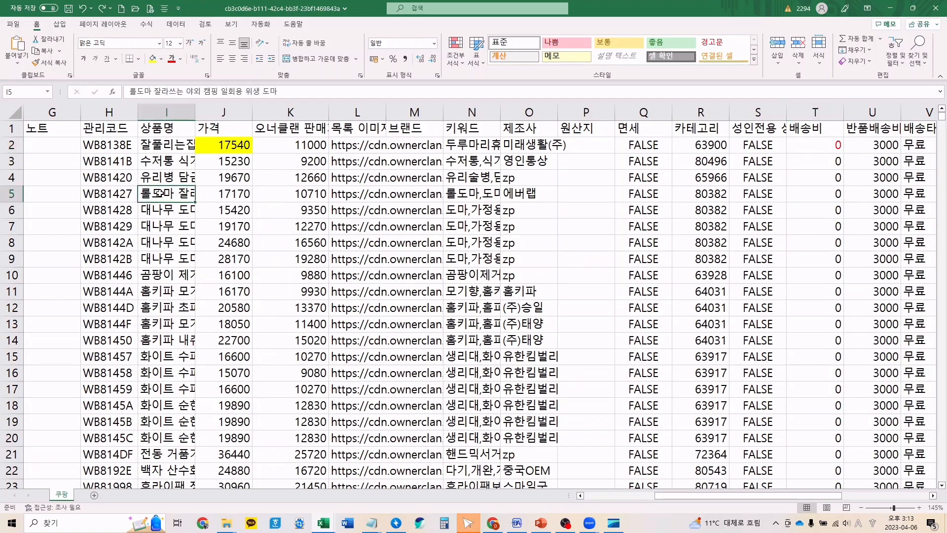
key(Up)
key(Up)
key(Up)
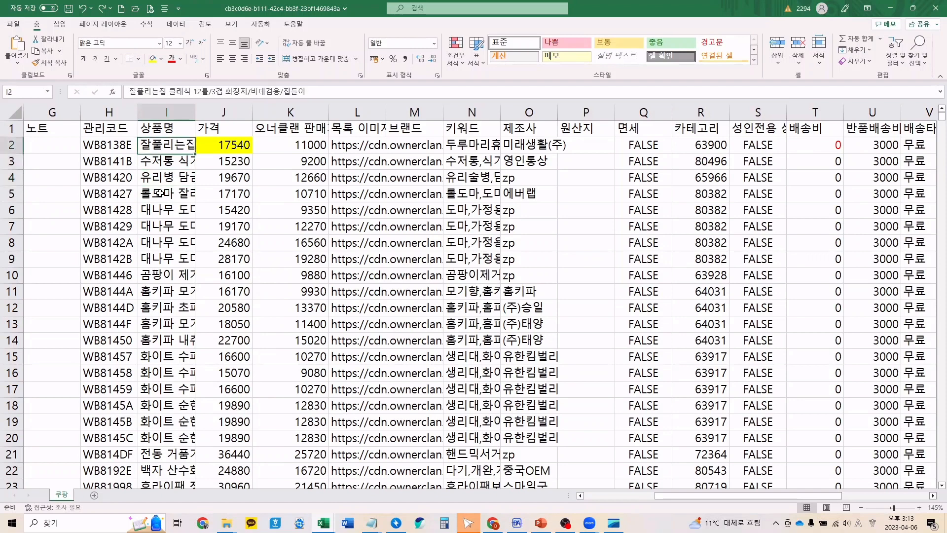
key(Right)
key(Right)
key(Right)
key(Right)
- Switch to the PowerPoint lecture and examine the 판매 수수료 and 배송비 수수료 rates on the 마켓 수수료 slide
click(540, 524)
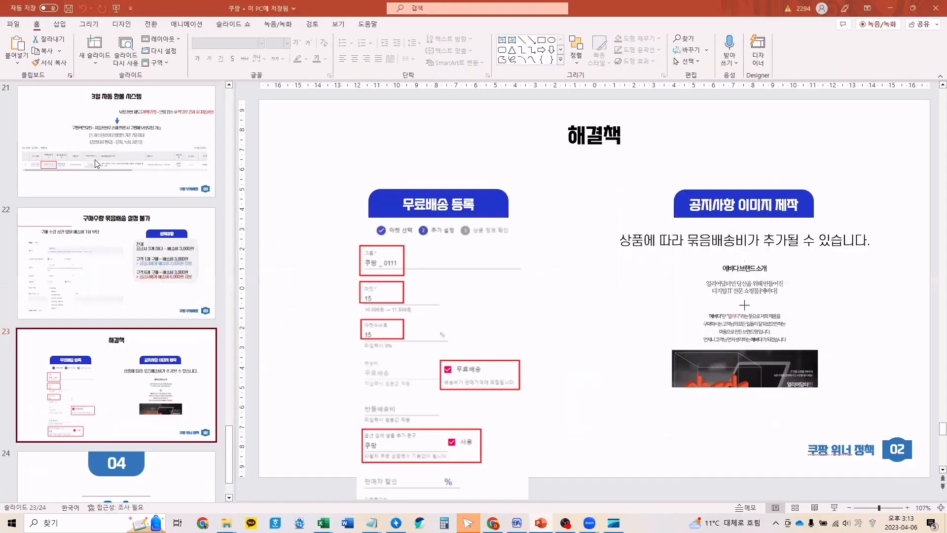
scroll(113, 291, down, 5)
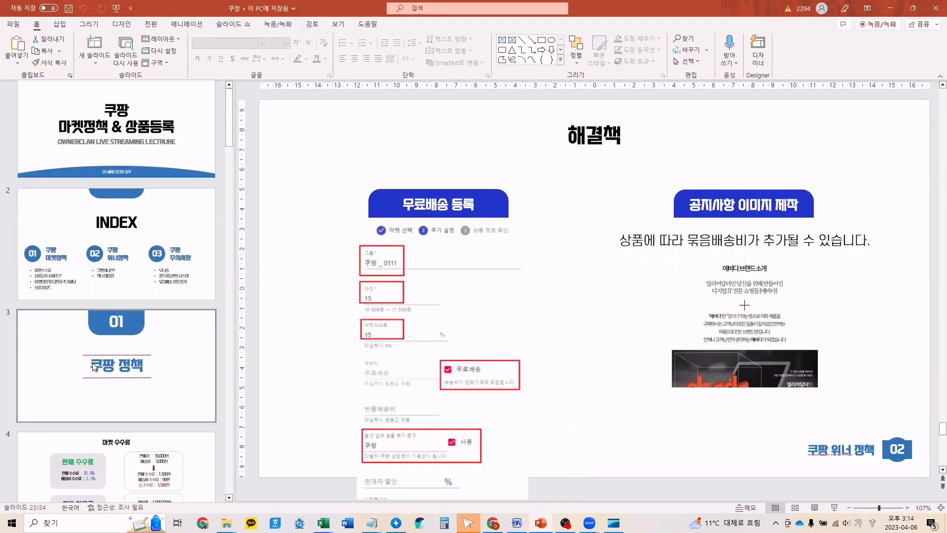
click(113, 294)
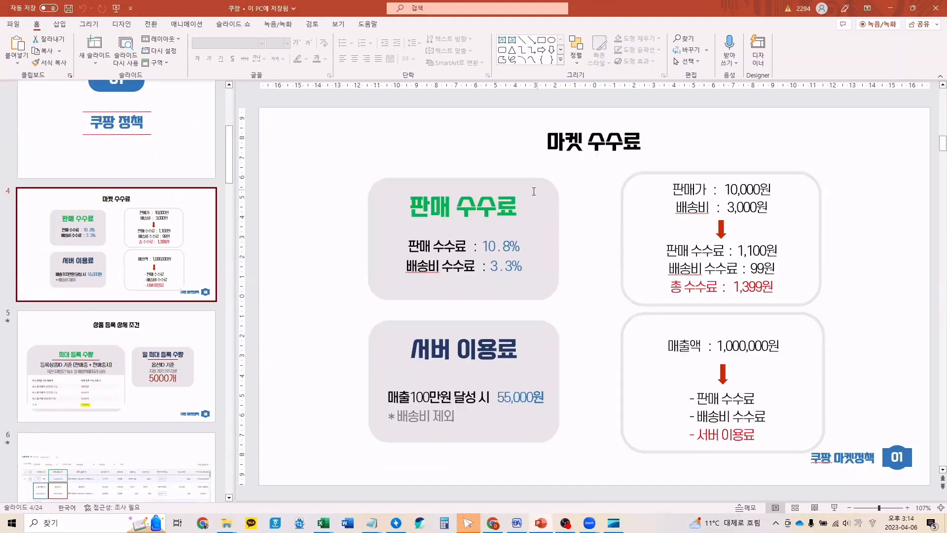
click(489, 203)
click(465, 247)
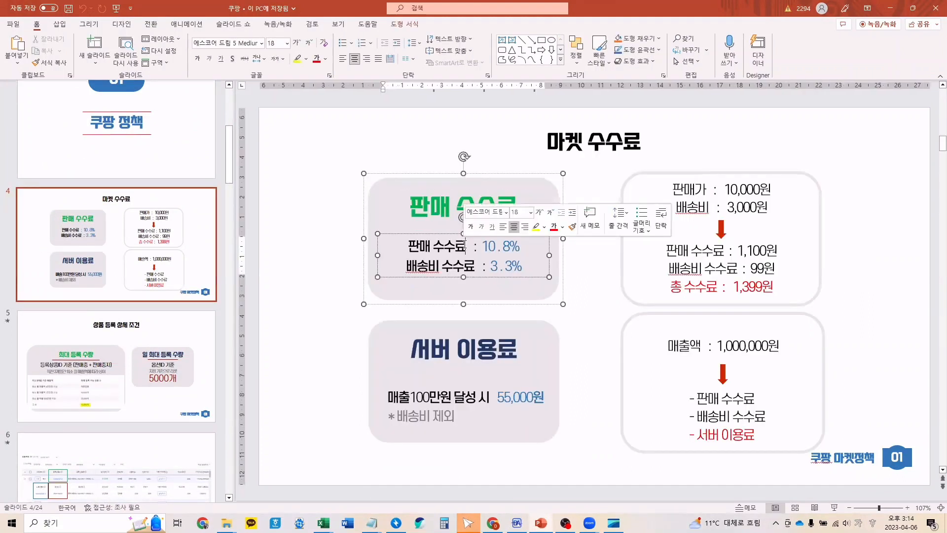
click(506, 247)
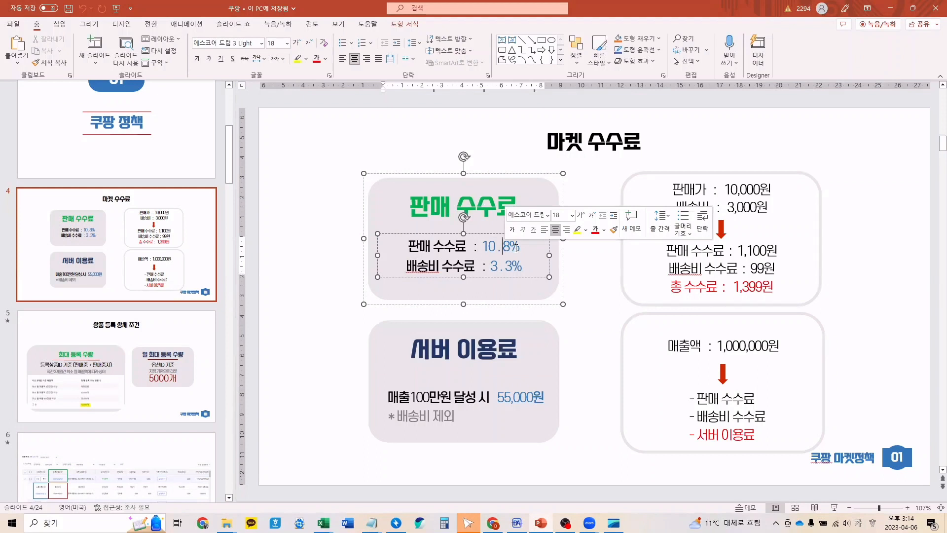
click(516, 248)
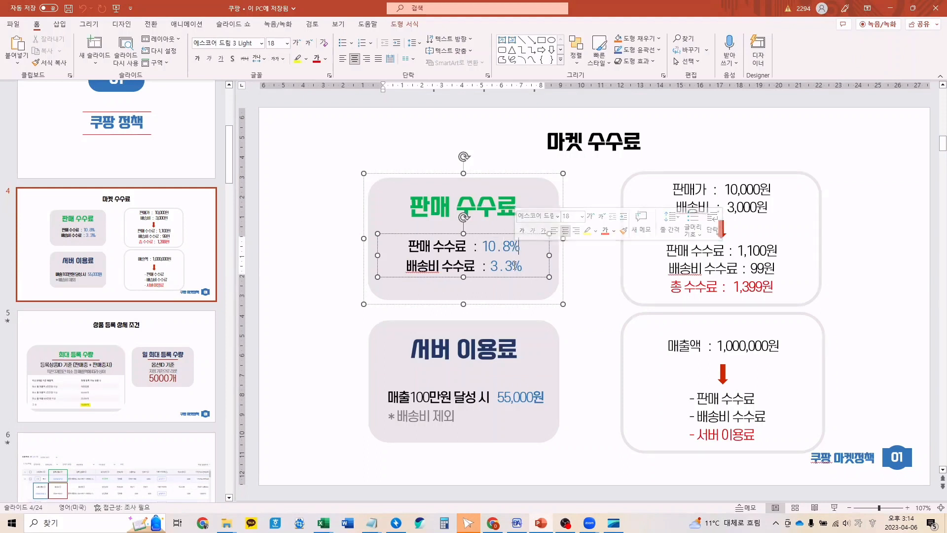
click(514, 265)
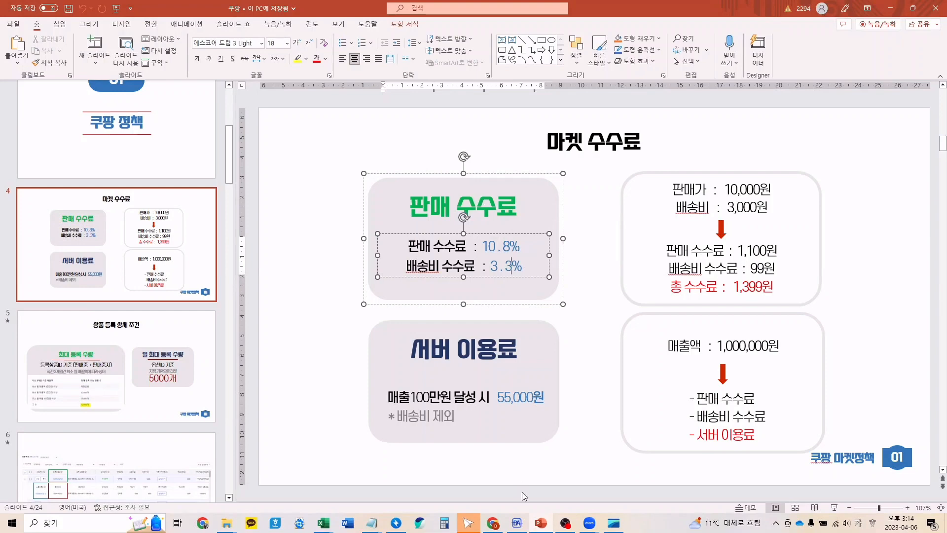
- Back in the Excel product sheet, enter 3000 as the first product's 배송비 and 99 in the 배송비 cell below it
click(318, 524)
click(242, 145)
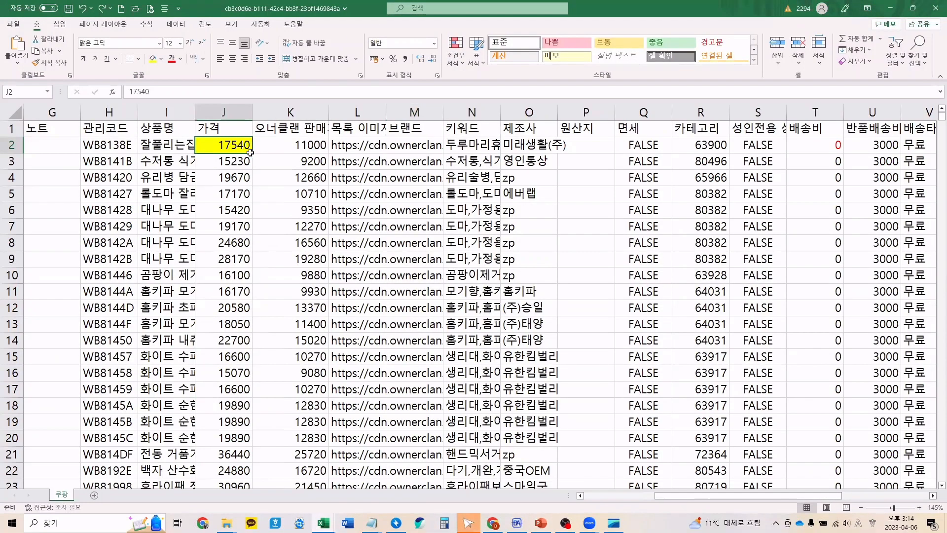
click(826, 152)
text(3000)
key(Return)
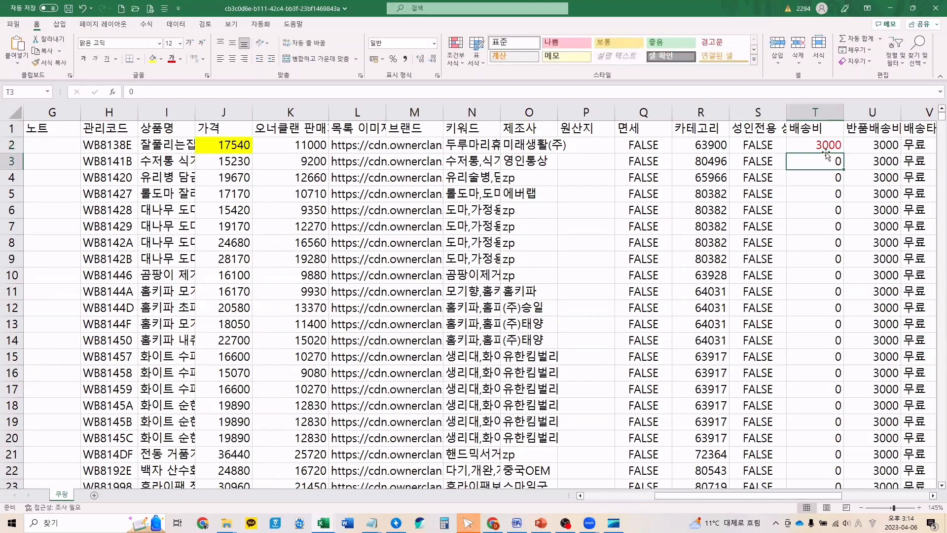
key(Up)
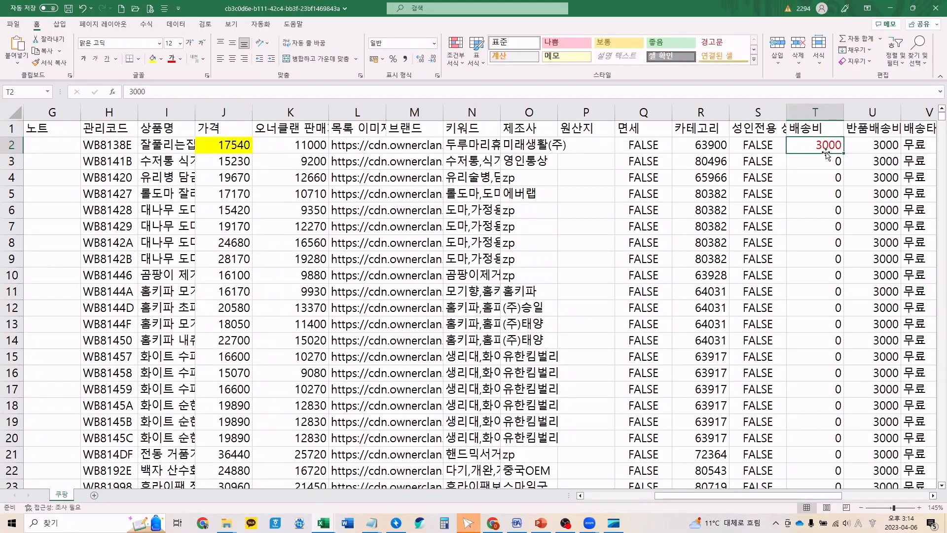
key(Down)
text(99)
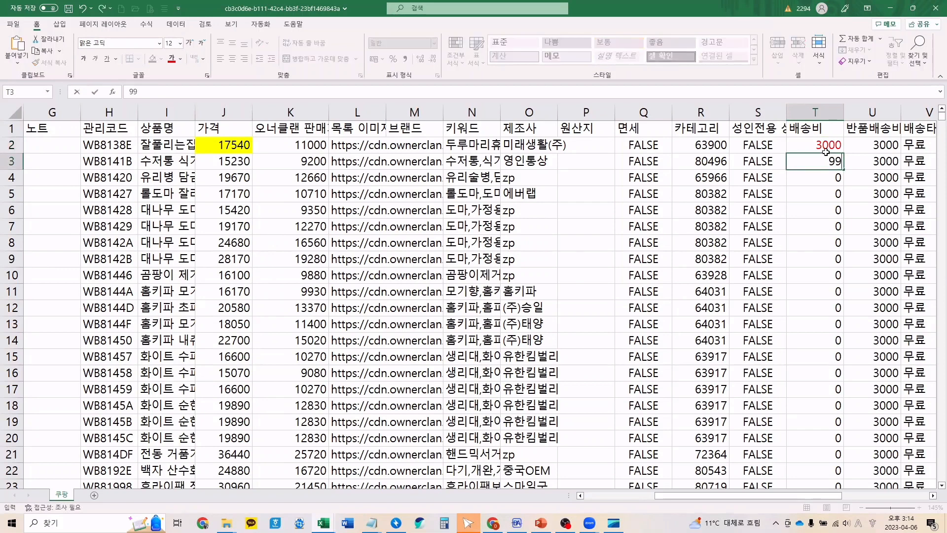
key(Return)
- Reset the 배송비 of the first and second products to 0
key(Up)
key(Up)
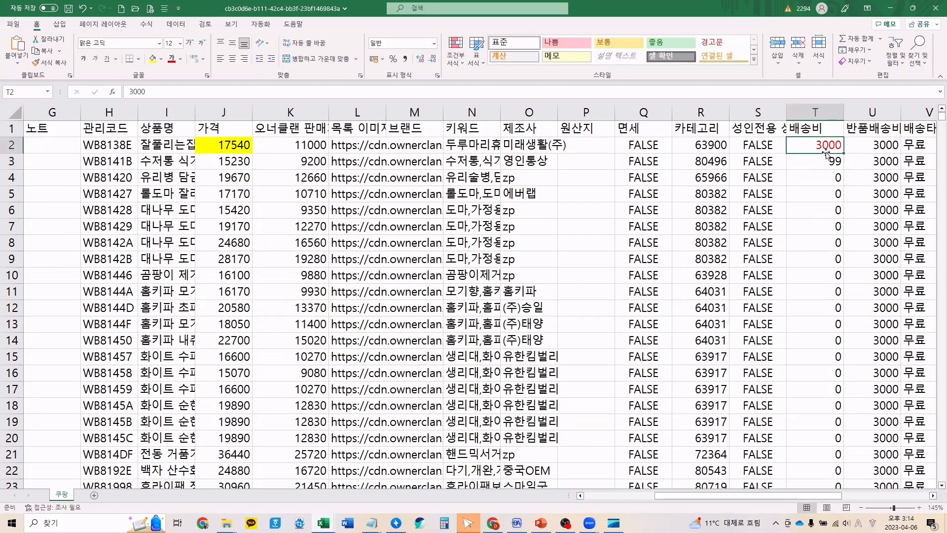
text(0)
key(Return)
key(Down)
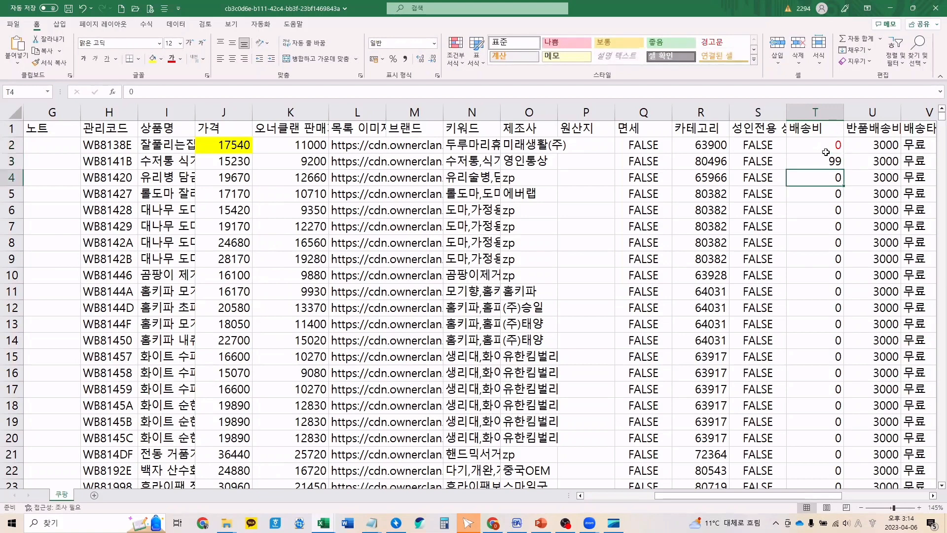
key(Up)
text(0)
key(Return)
- Extend the first product's 가격 formula to =17540=14540+3000 and highlight the 3000 in it
key(Left)
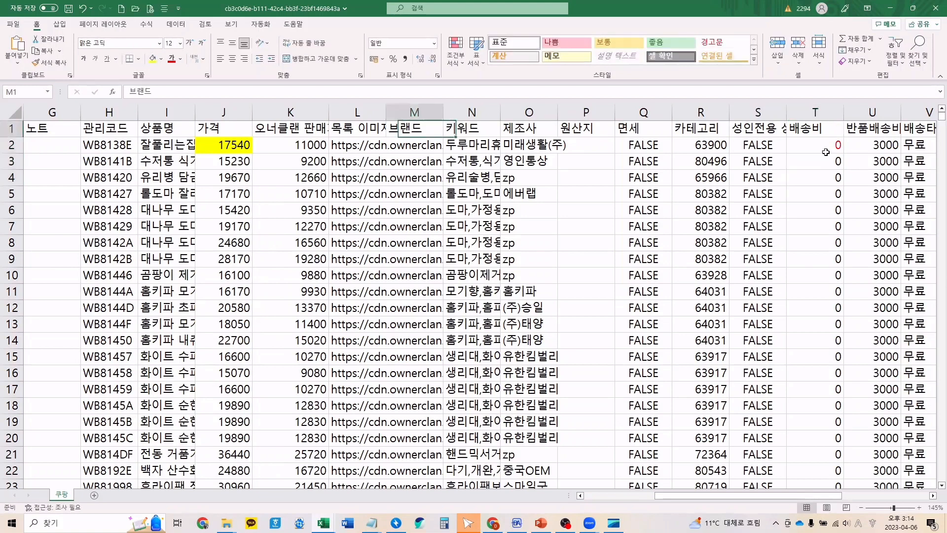
key(Left)
key(Left)
key(Left)
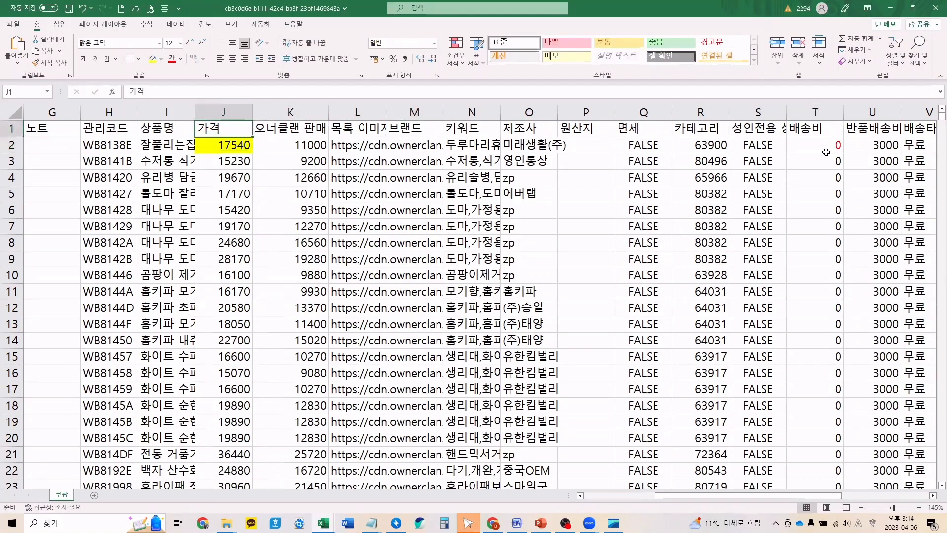
key(Down)
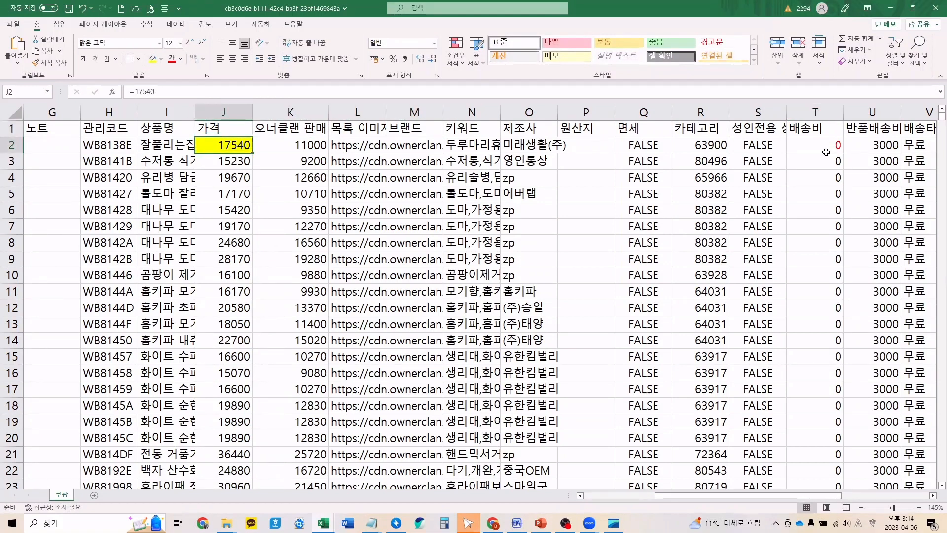
key(F2)
text(=)
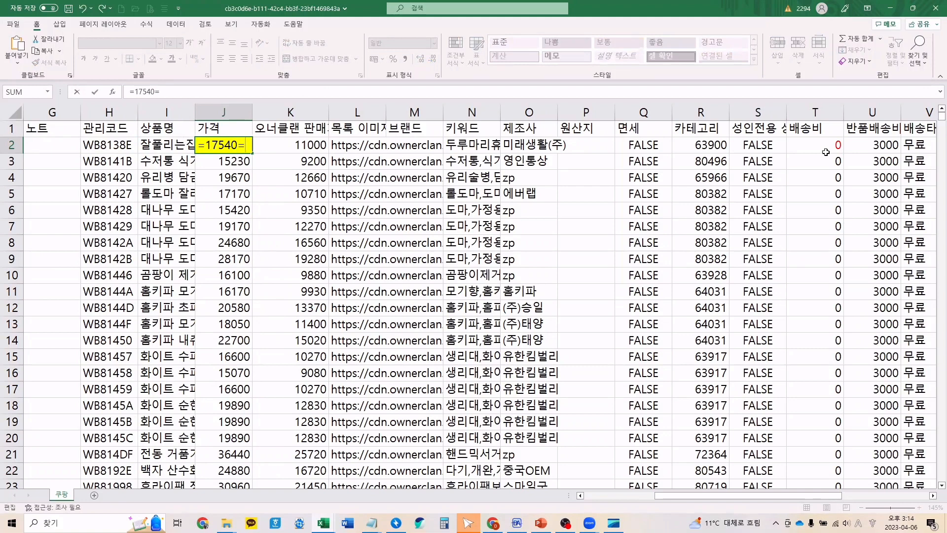
text(14540+)
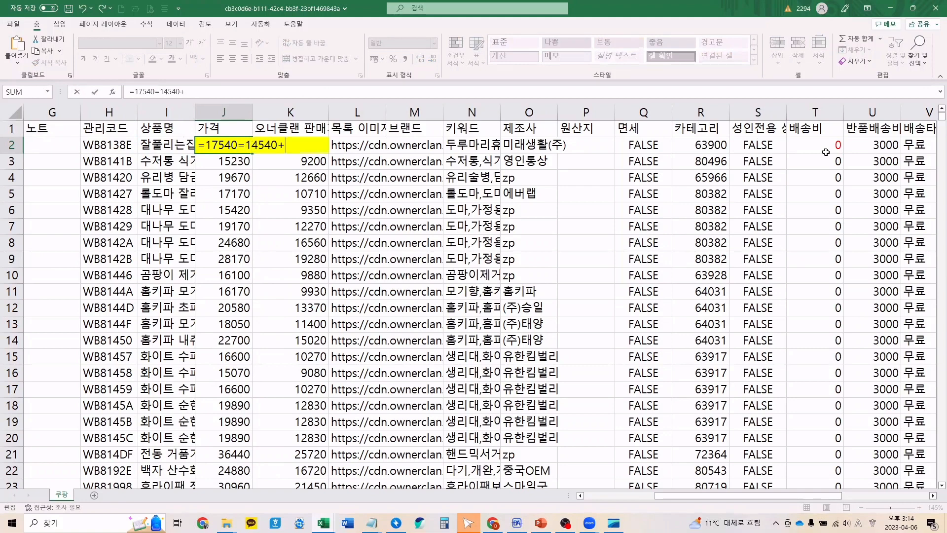
text(3000)
key(shift+Left)
key(shift+Left)
key(shift+Left)
key(shift+Left)
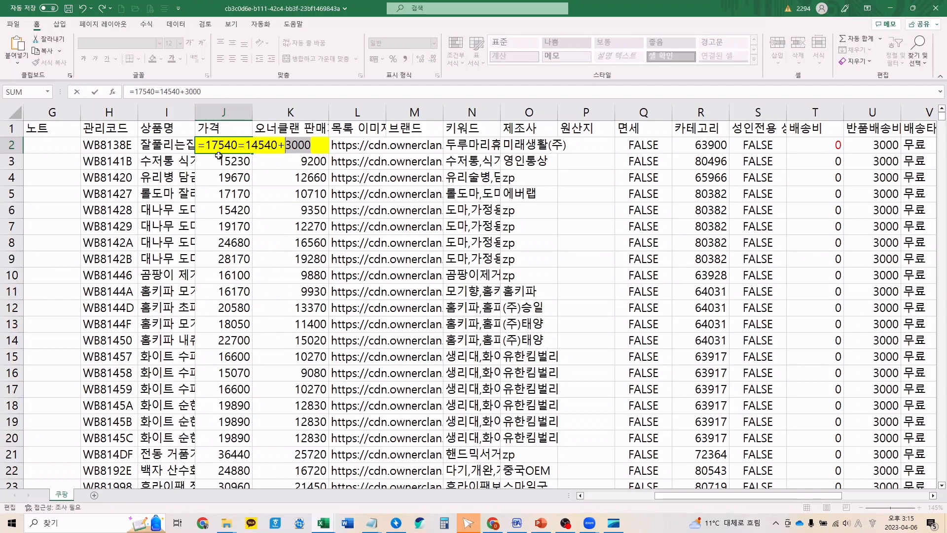
- Multiply the 3000 in the 가격 formula by 0.88 inside parentheses, giving 14540+(3000*0.88)
key(Right)
text(*0.82)
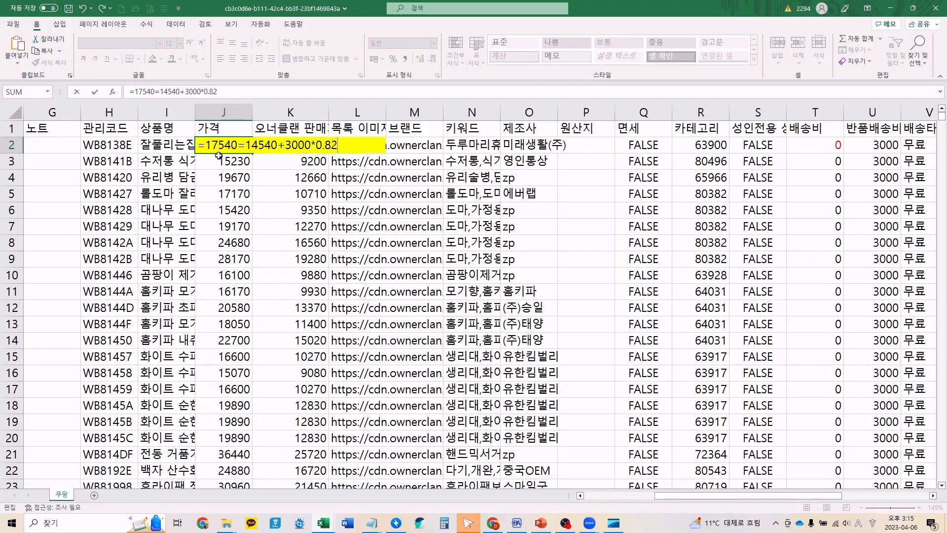
key(BackSpace)
text(8))
click(287, 146)
text(()
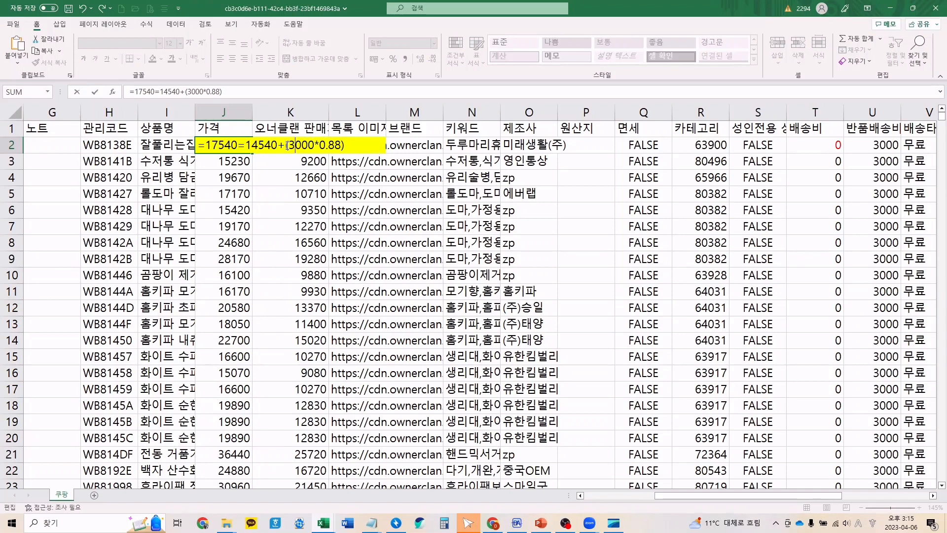
- Replace 14540 in the 가격 formula with 3000, giving =17540=3000+(3000*0.88)
click(288, 145)
key(BackSpace)
key(BackSpace)
key(BackSpace)
key(BackSpace)
key(BackSpace)
text(30)
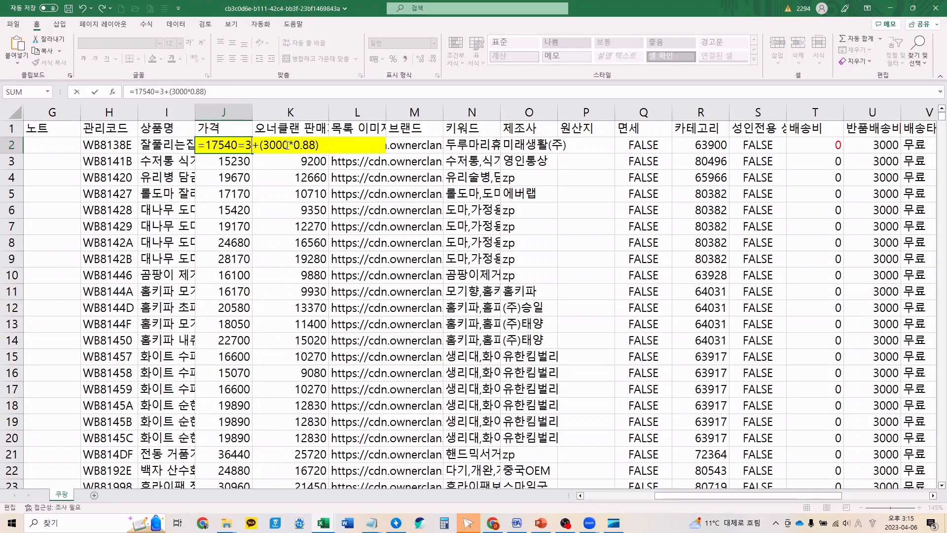
text(00)
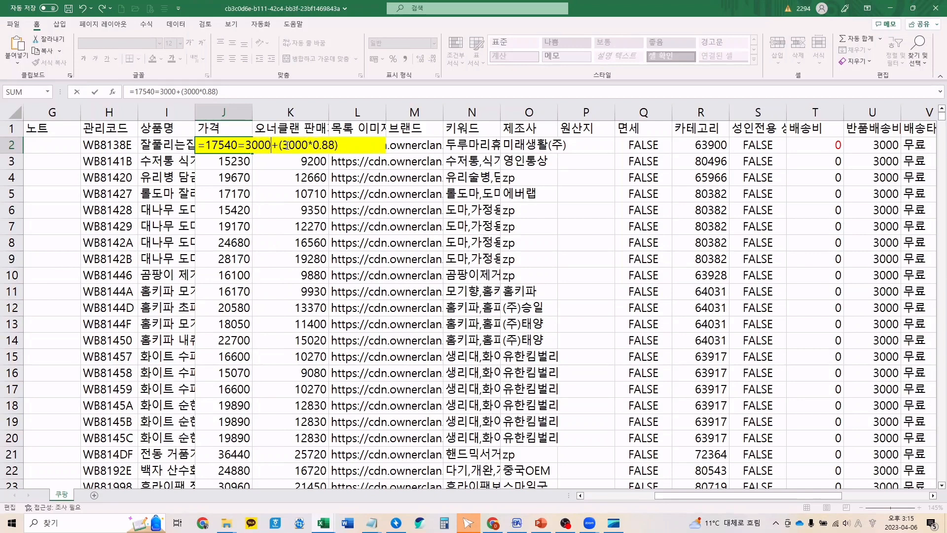
- Discard the formula edits made in the first product's 가격 cell
key(Left)
key(Left)
key(BackSpace)
text(3)
key(Left)
key(Left)
key(Left)
key(Left)
key(Left)
key(Left)
key(Left)
key(Left)
key(Left)
key(Left)
key(Right)
key(Escape)
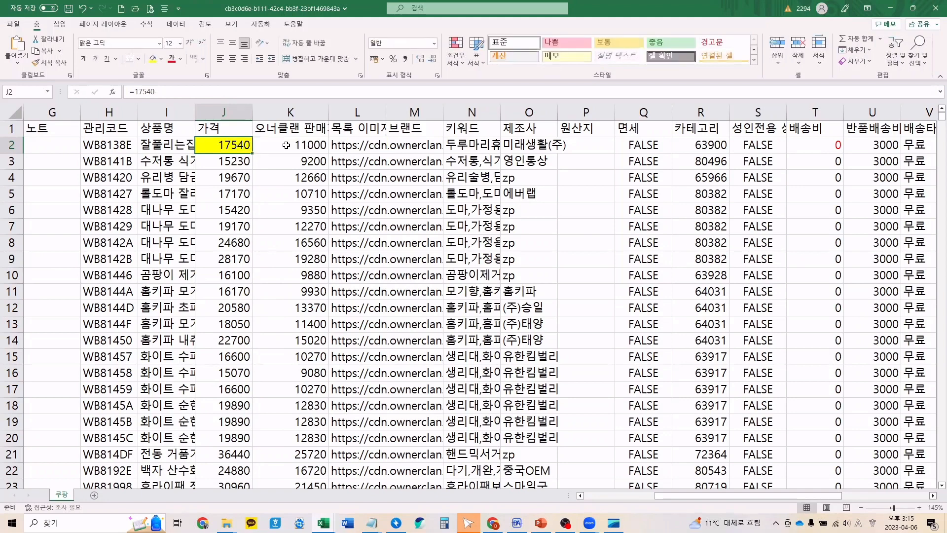
key(Left)
key(Left)
key(Left)
key(Left)
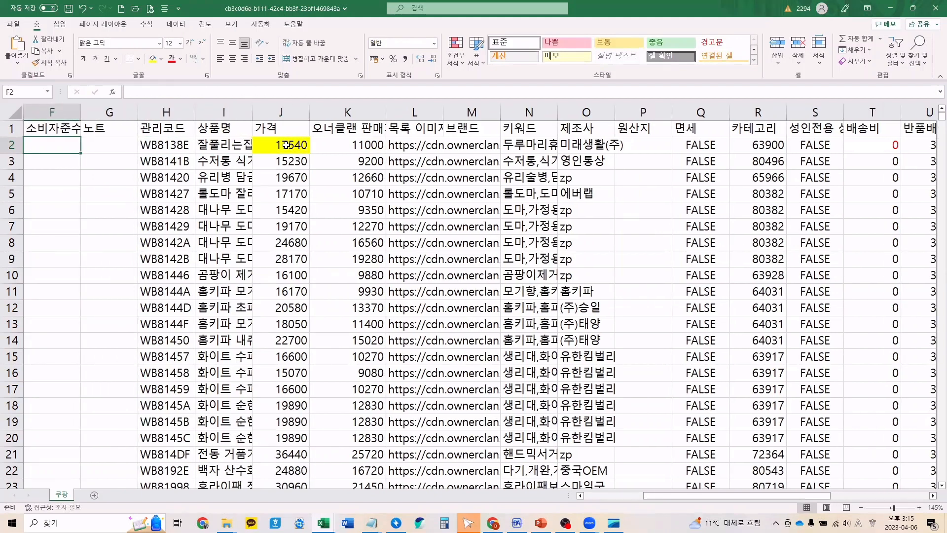
key(Right)
text(=)
key(Right)
key(Right)
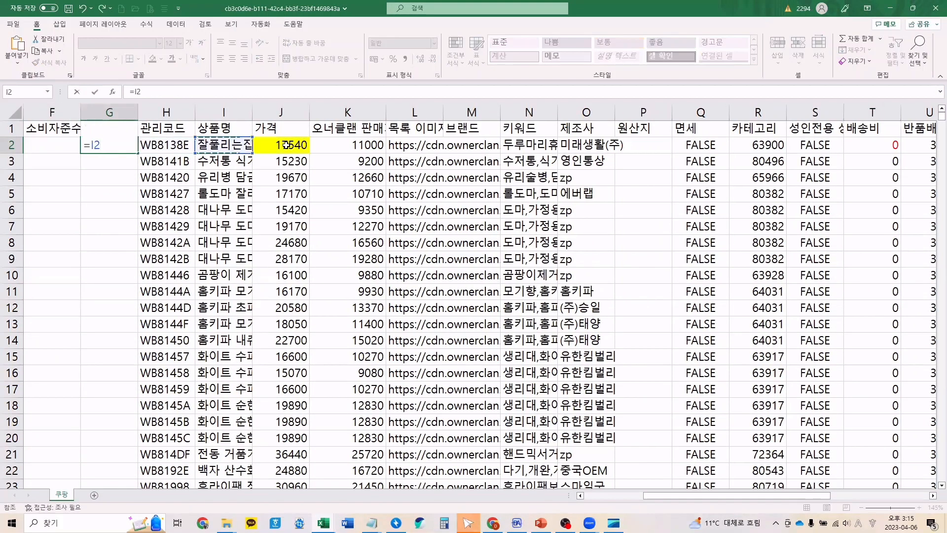
key(Left)
key(Left)
key(Escape)
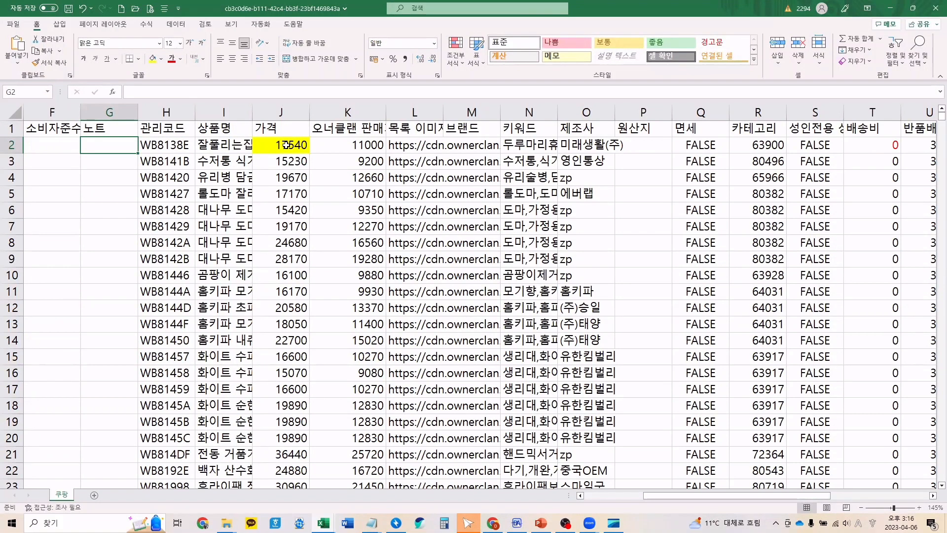
- Switch to the 오너클랜 site in Chrome, open the saved set's DB다운로드 settings and examine the 오너클랜 판매가 price range
click(490, 523)
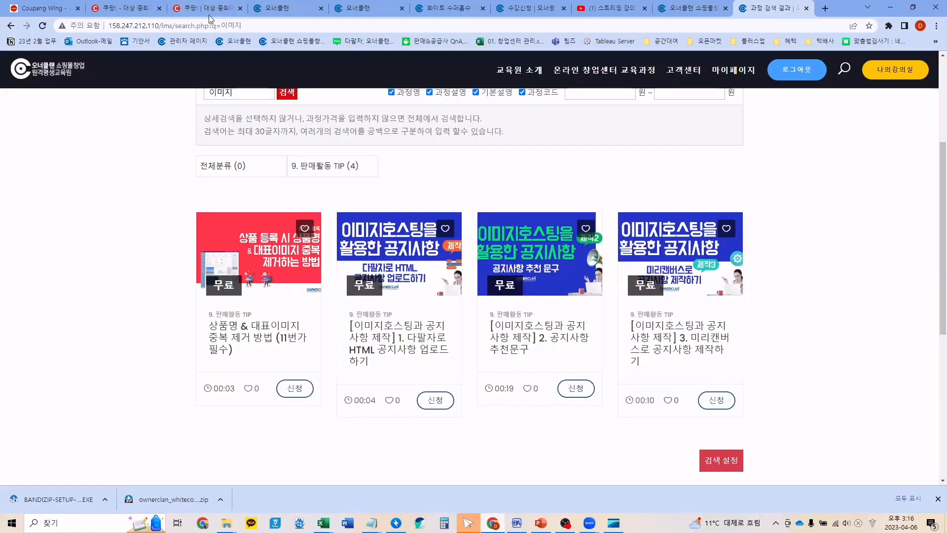
click(298, 10)
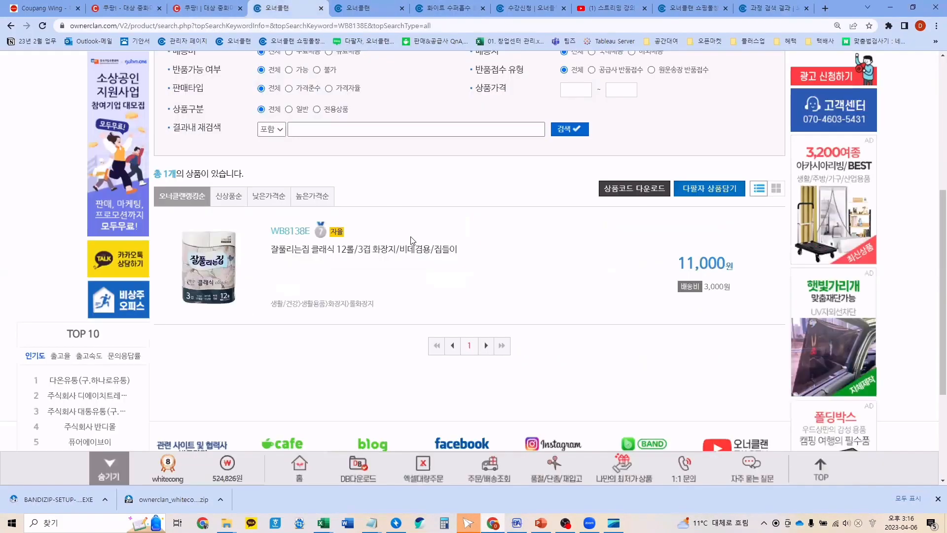
click(345, 476)
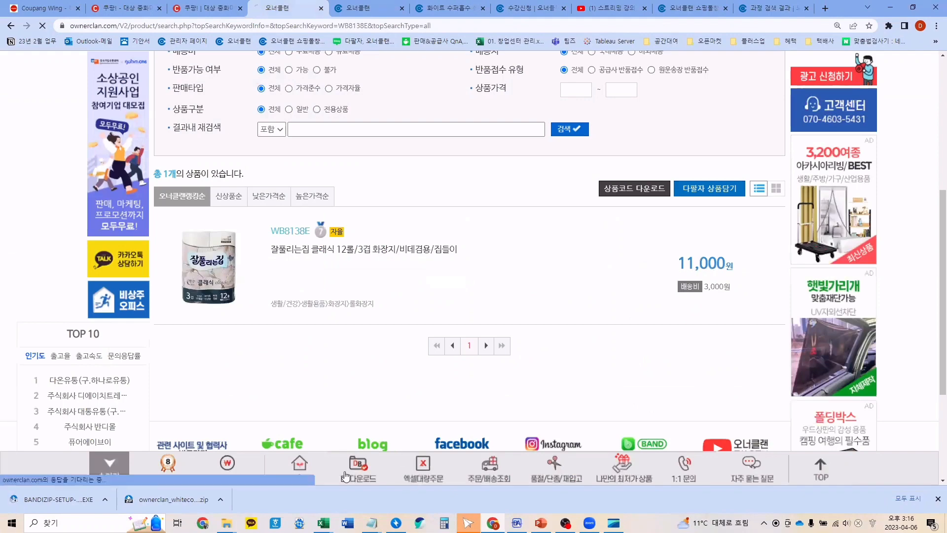
scroll(408, 372, down, 2)
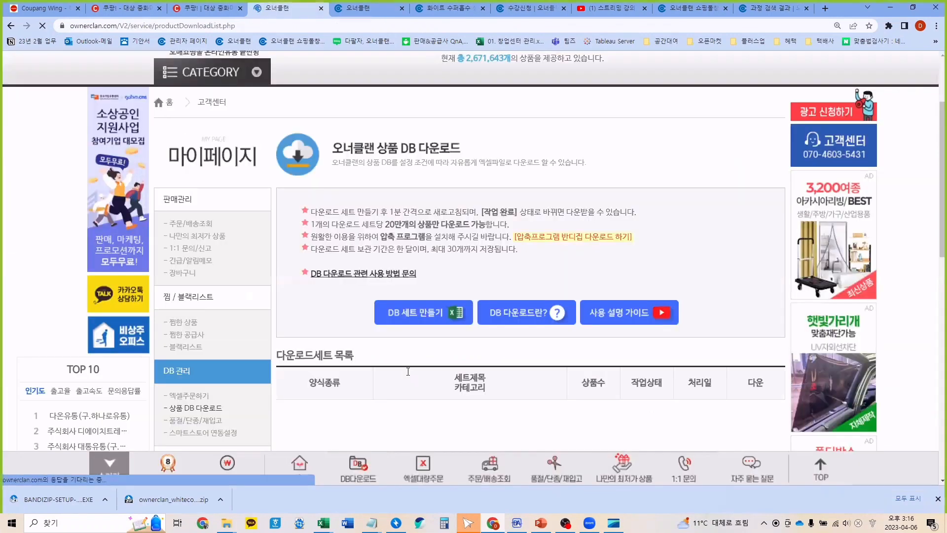
scroll(408, 372, down, 3)
click(768, 251)
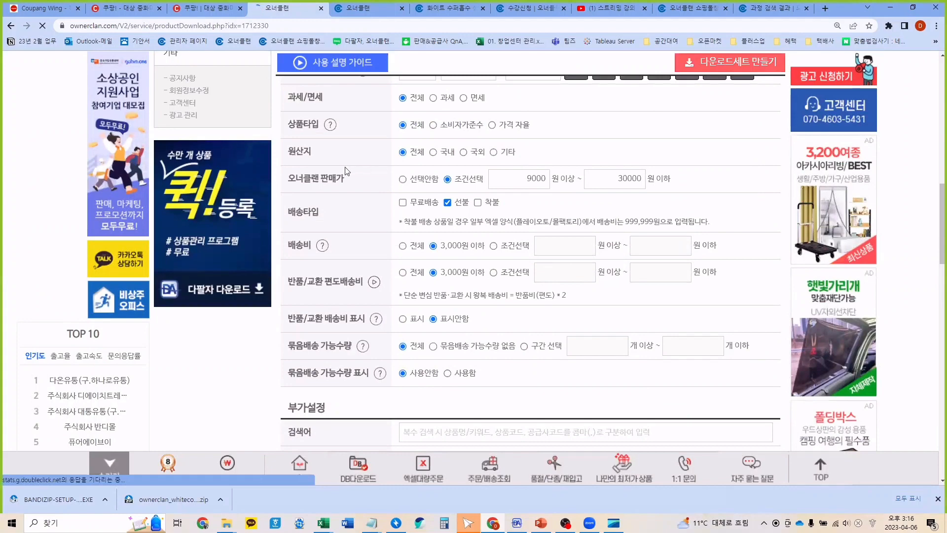
click(518, 183)
drag(573, 182, 523, 190)
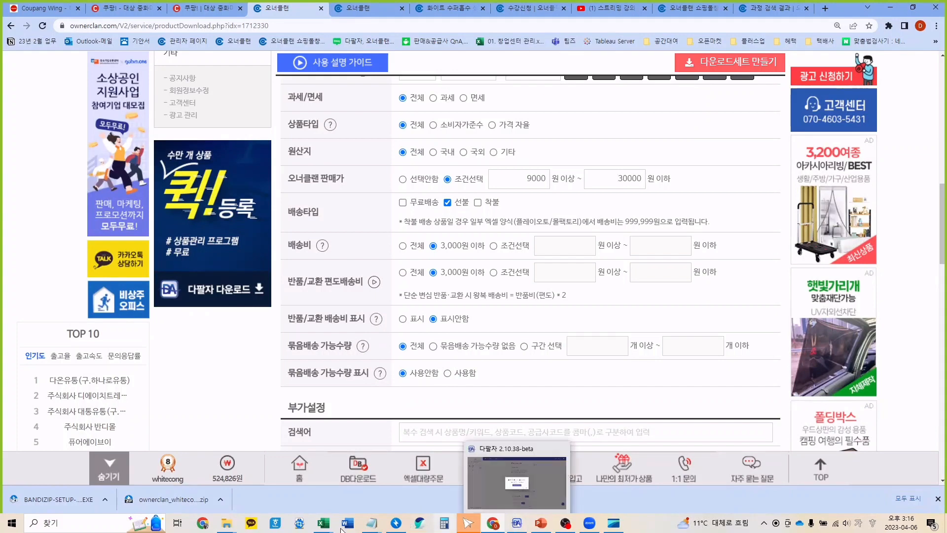
- Back in the Excel product sheet, enter =J2*0.88 in the first product's 노트 cell, accepting the formula correction
mouse_move(323, 523)
click(333, 478)
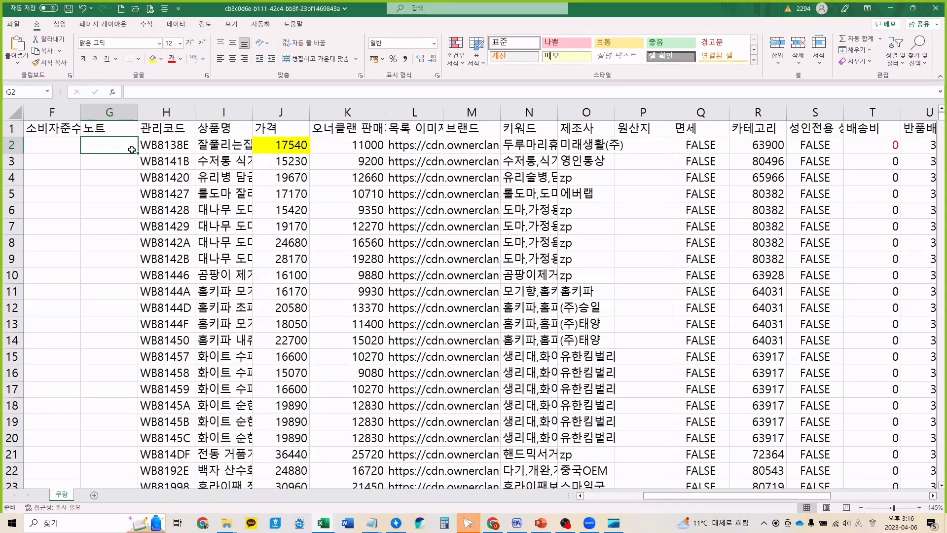
text(=)
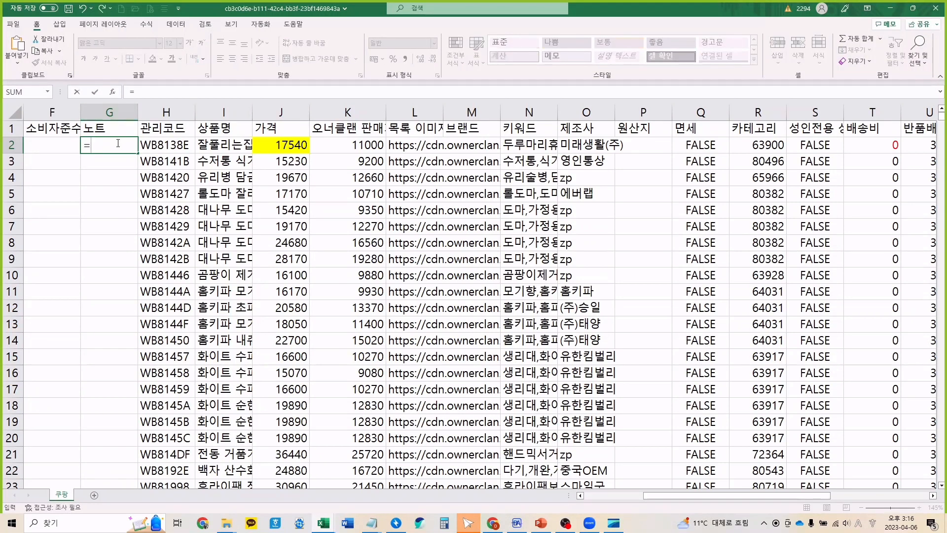
click(118, 144)
click(268, 151)
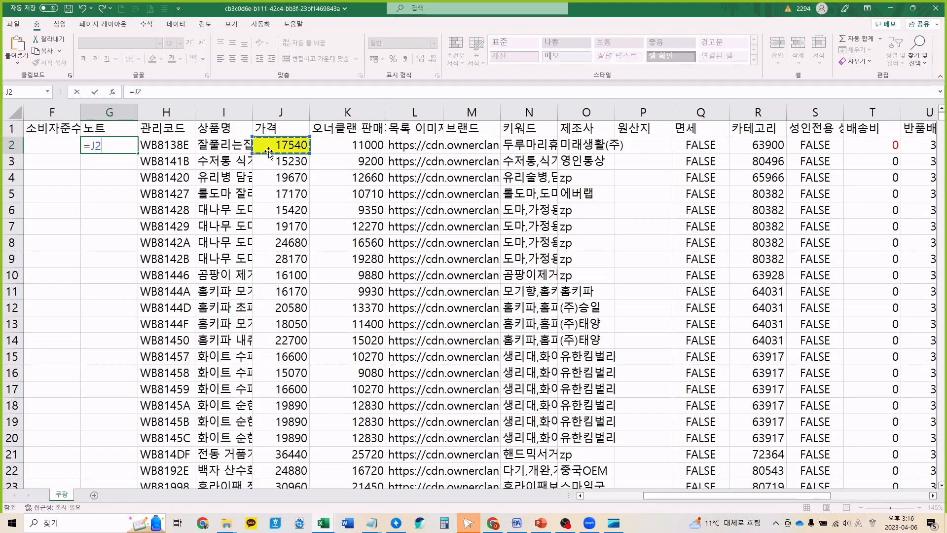
text(*1)
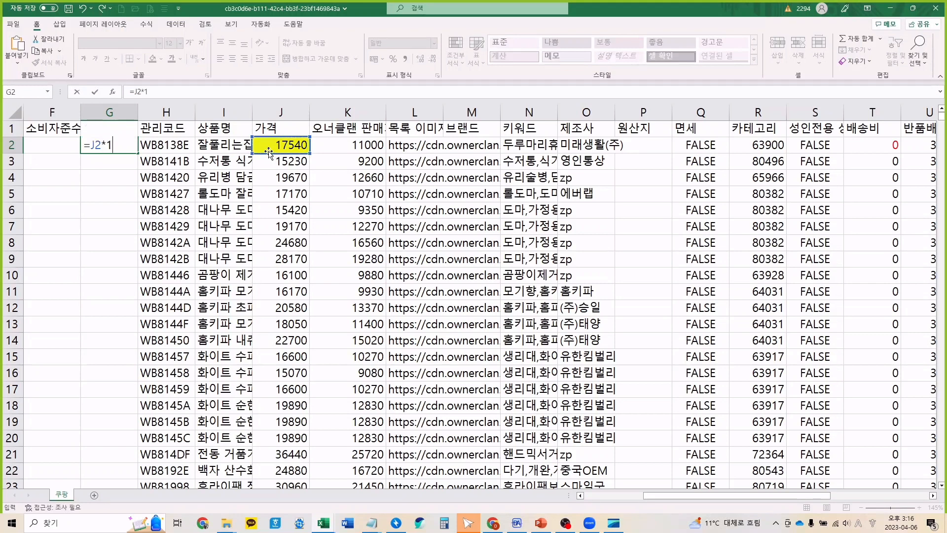
key(BackSpace)
text(0.88))
key(Return)
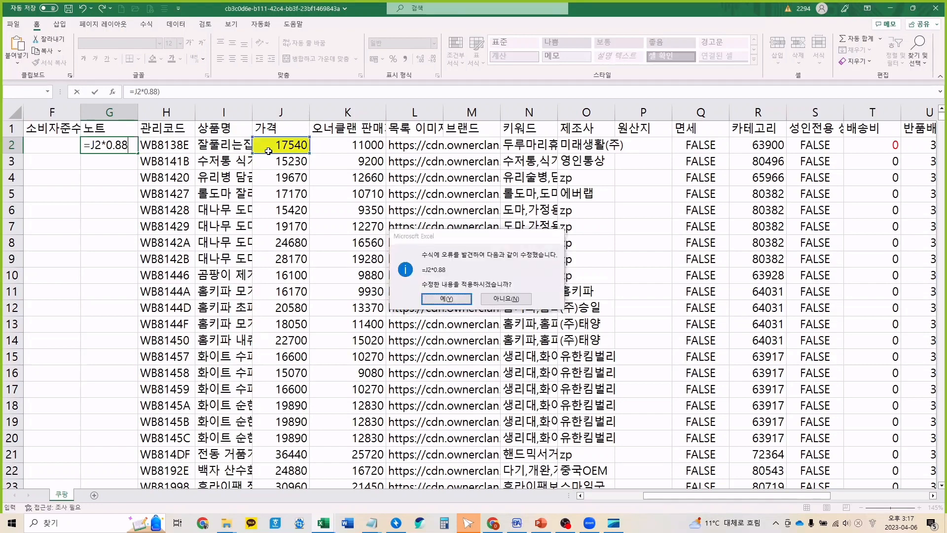
key(Return)
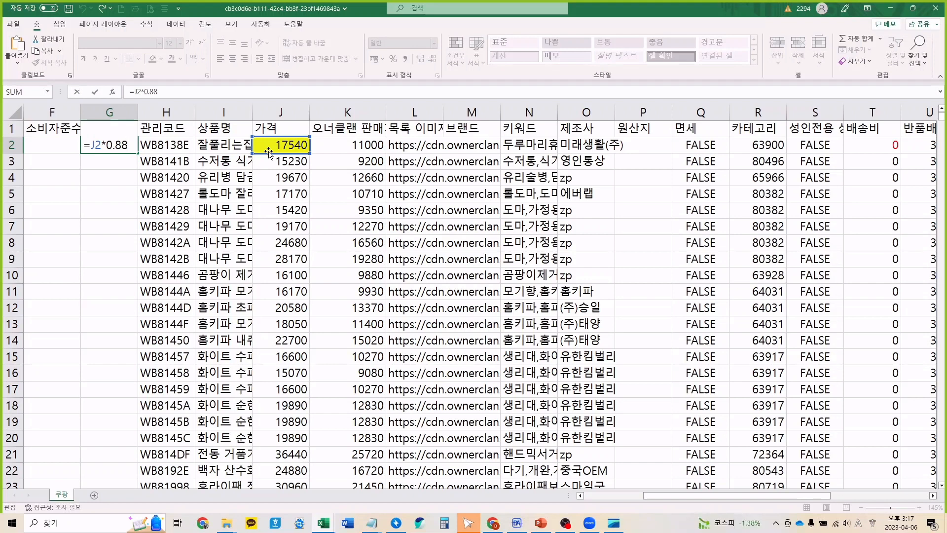
- Subtract the 오너클랜 판매가 cell and 3000 in the 노트 formula, giving =J2*0.88-K2-3000
text(-)
click(337, 149)
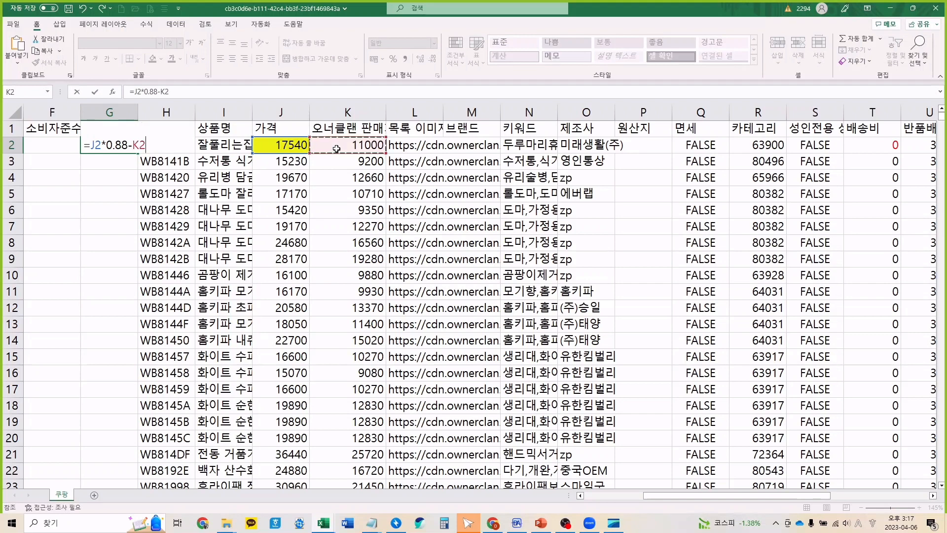
text(-3000)
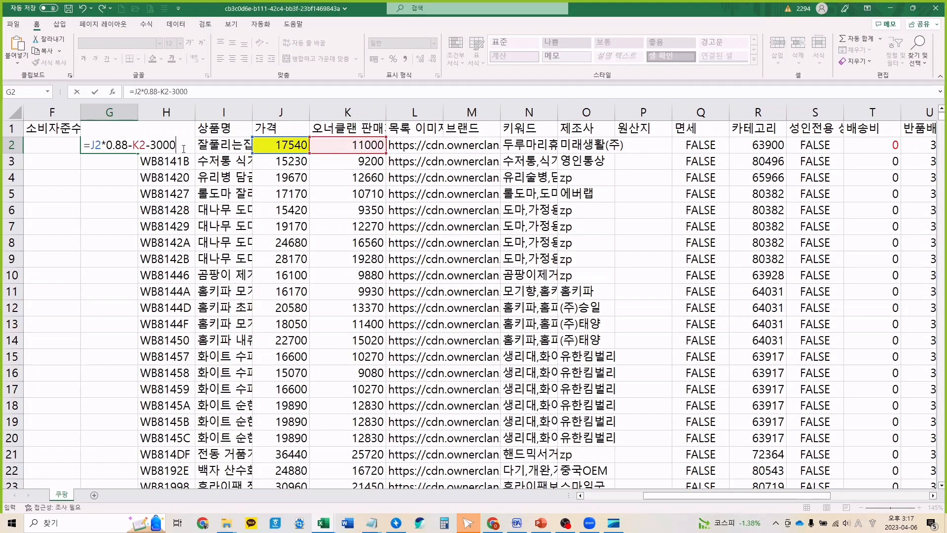
drag(183, 148, 130, 146)
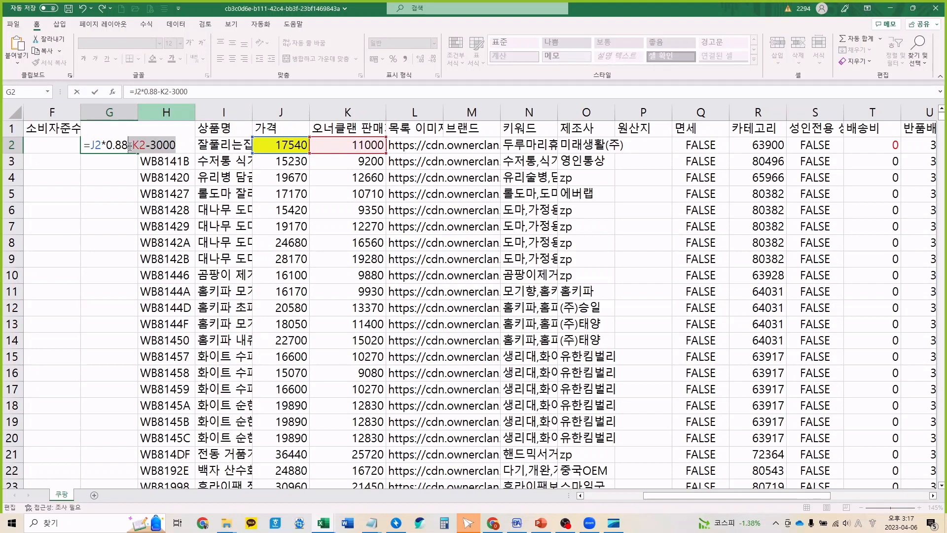
drag(128, 146, 92, 146)
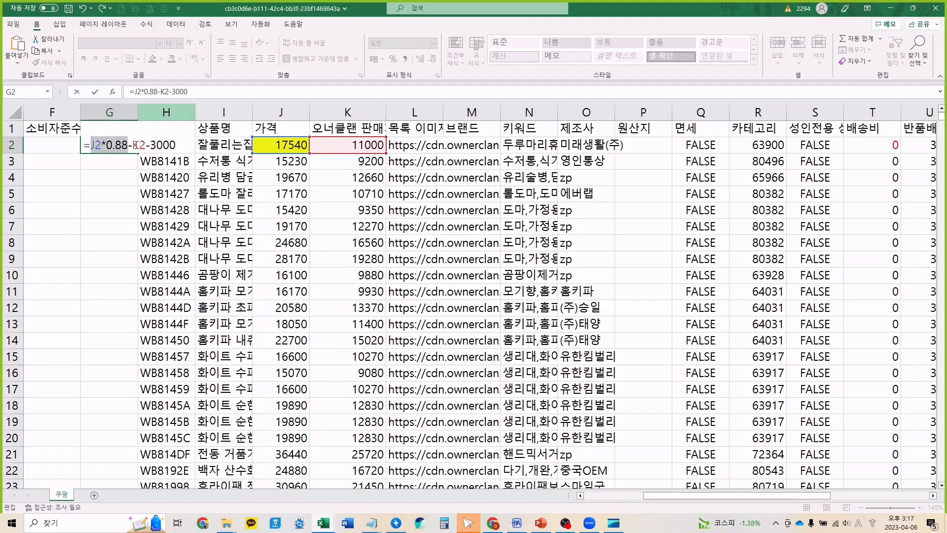
key(Return)
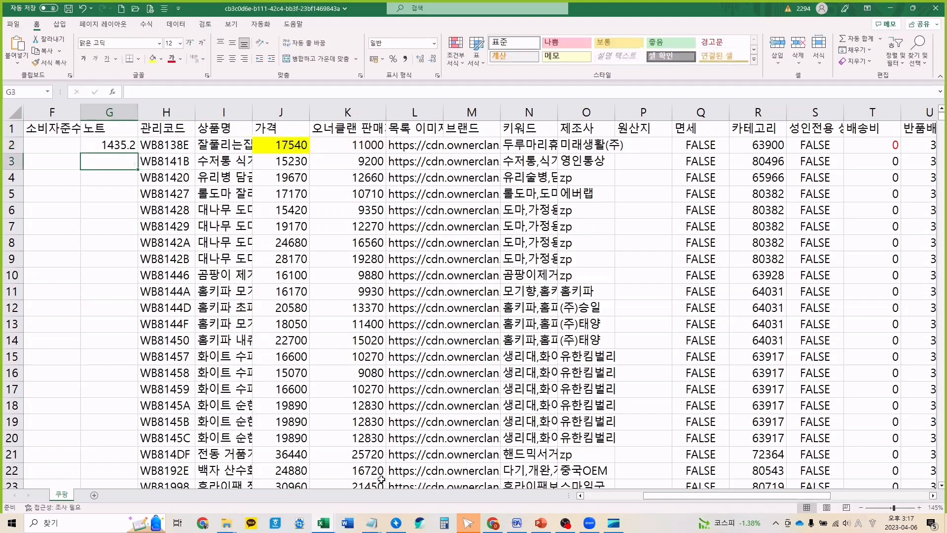
- Check the price and shipping conditions on the 오너클랜 download page in Chrome, return to the Excel product sheet and inspect the first product's 노트 formula
click(494, 523)
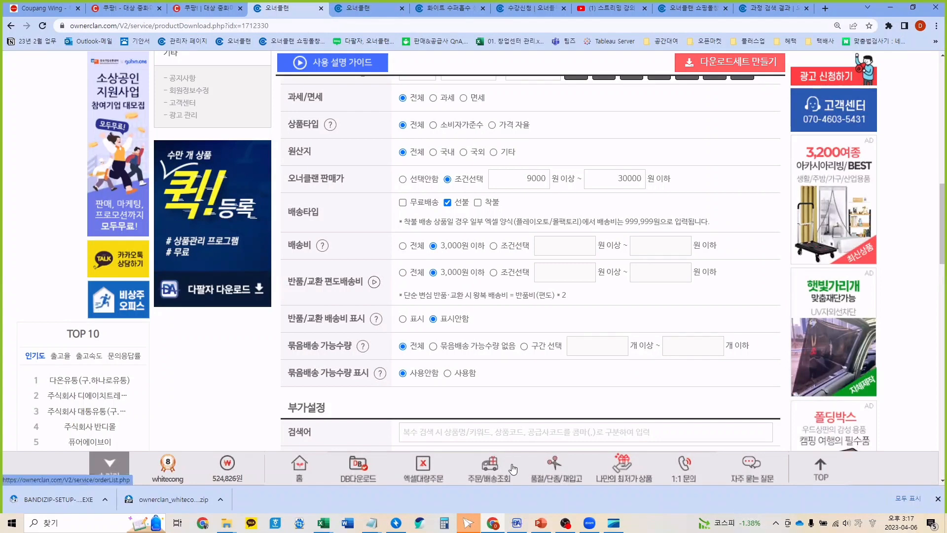
click(324, 524)
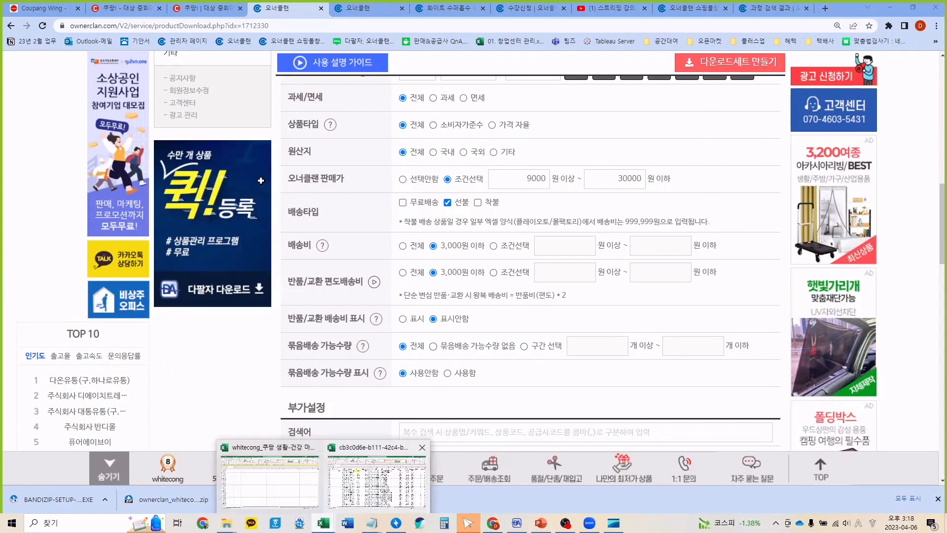
click(378, 481)
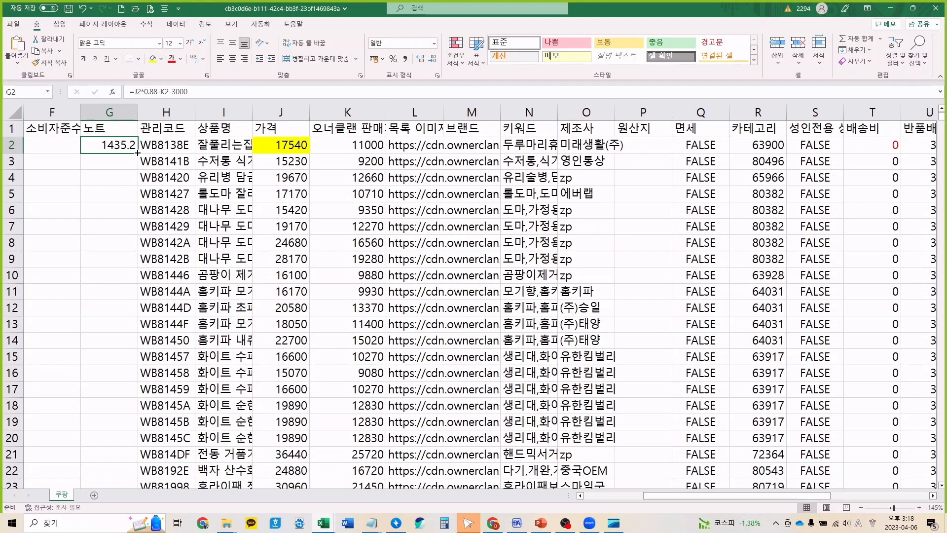
double_click(126, 147)
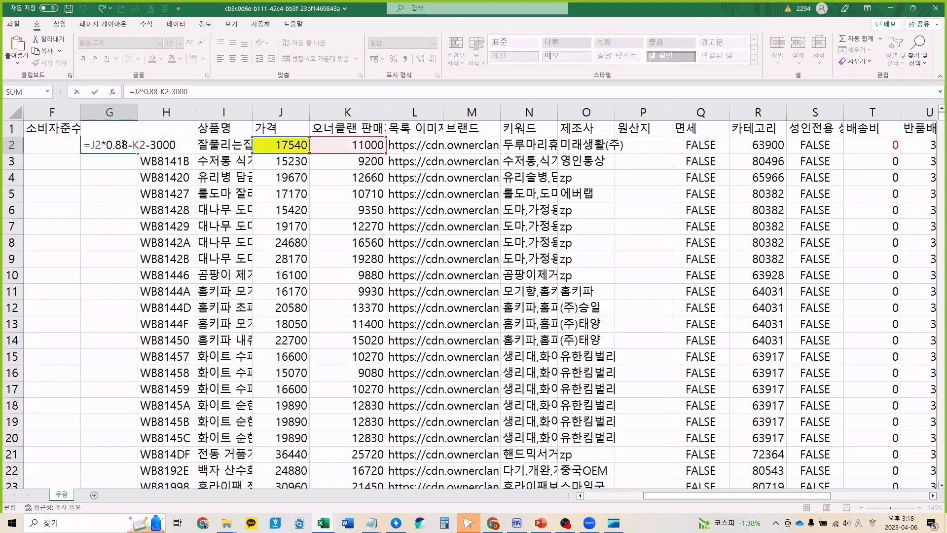
drag(127, 144, 93, 143)
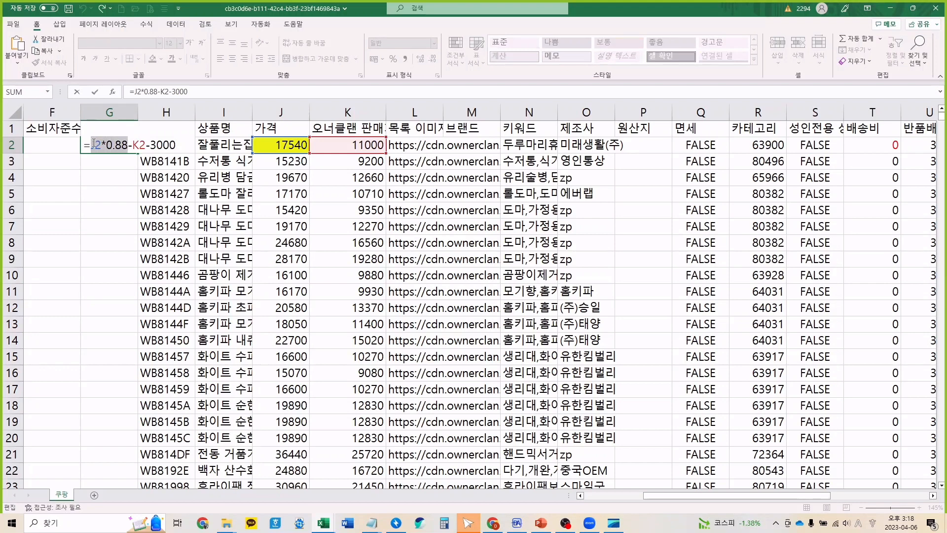
key(Escape)
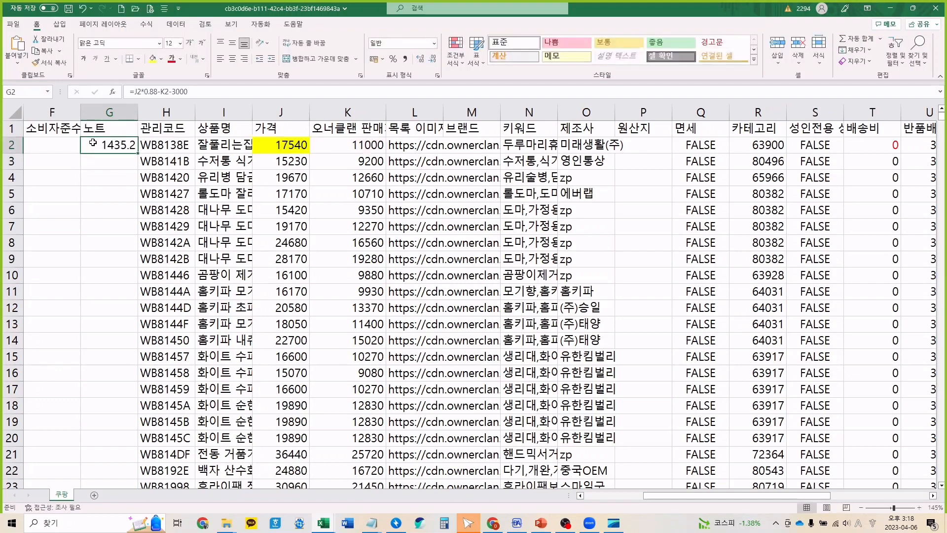
- Fill the first product's 노트 formula down to every product row
double_click(137, 153)
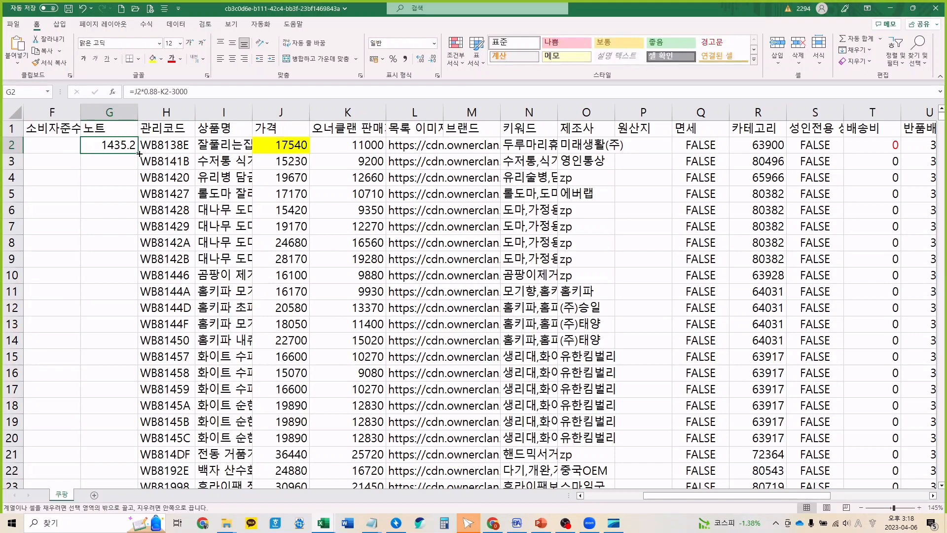
key(ctrl+z)
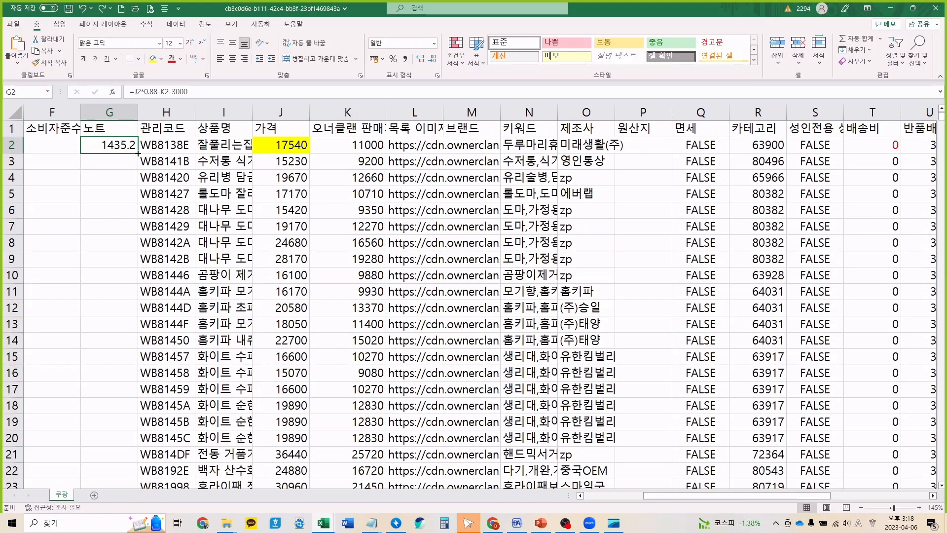
double_click(137, 153)
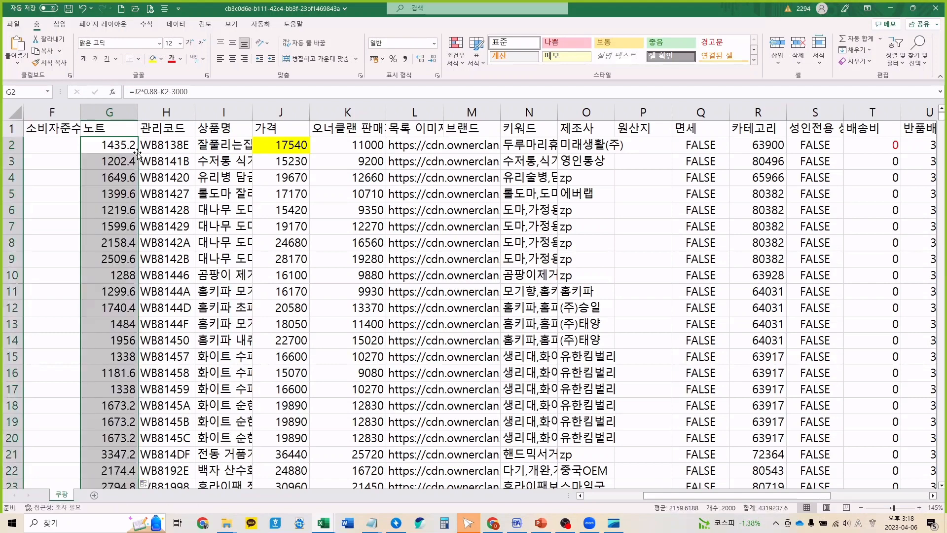
- Examine the calculated margins in the first rows of the 노트 column
key(ctrl+Home)
key(Right)
key(Down)
key(Down)
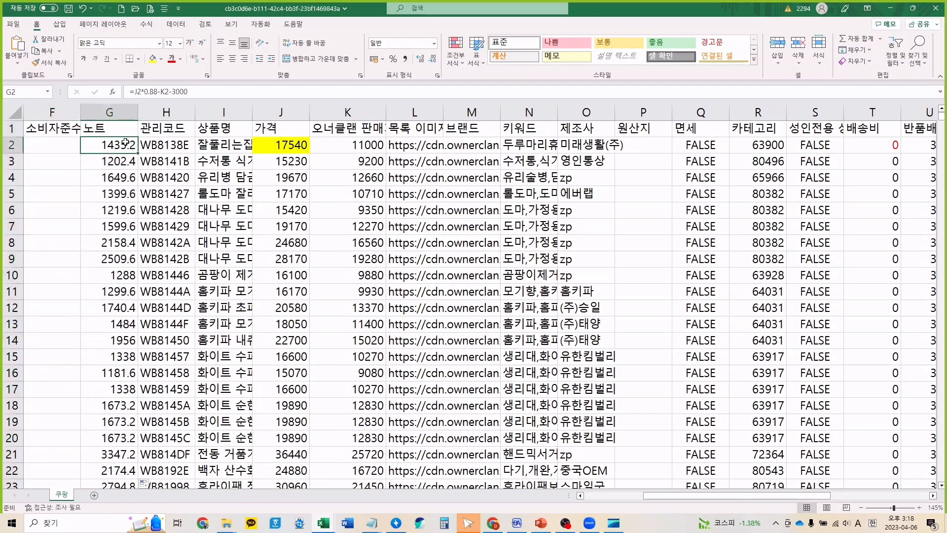
key(Down)
key(Down)
key(Down)
key(Down)
key(Up)
key(Up)
key(Up)
key(Up)
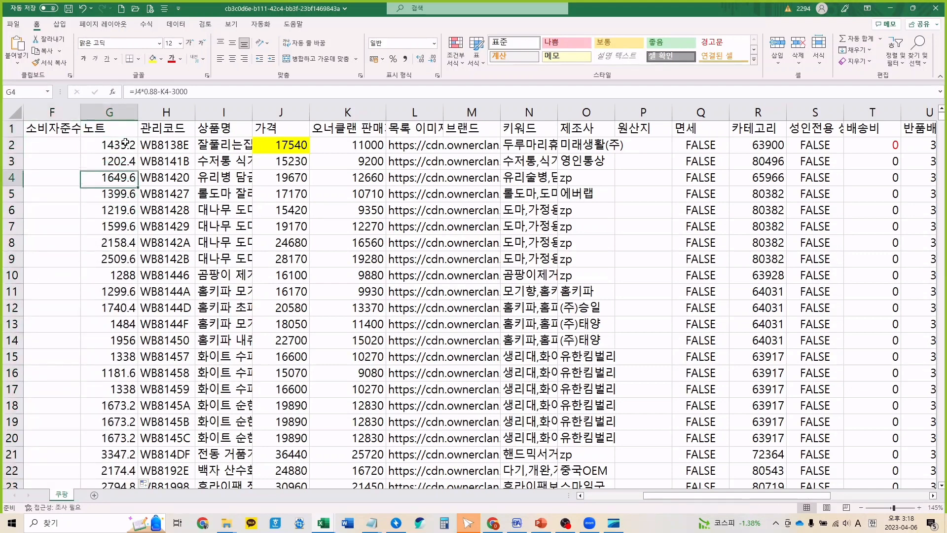
key(Up)
key(Up)
key(Down)
key(Up)
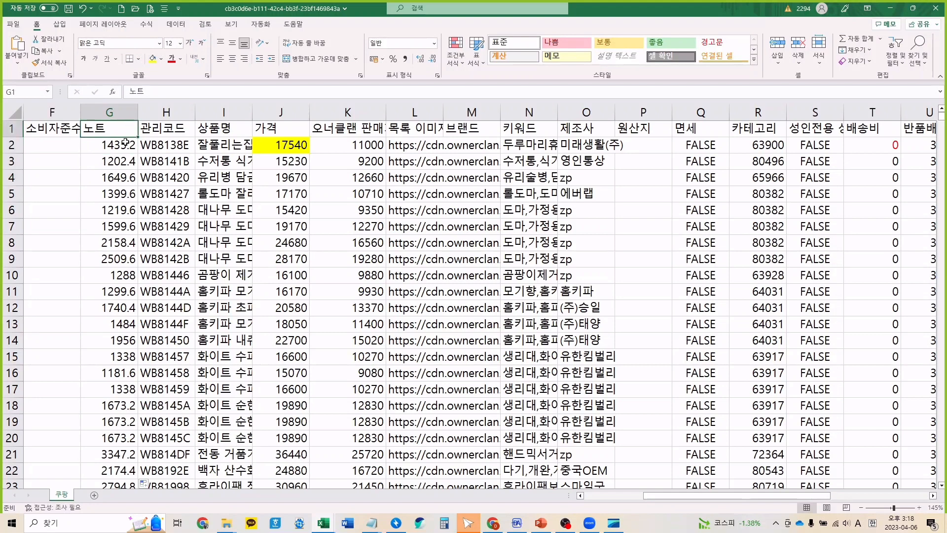
key(Down)
key(Up)
key(Down)
key(Up)
key(Down)
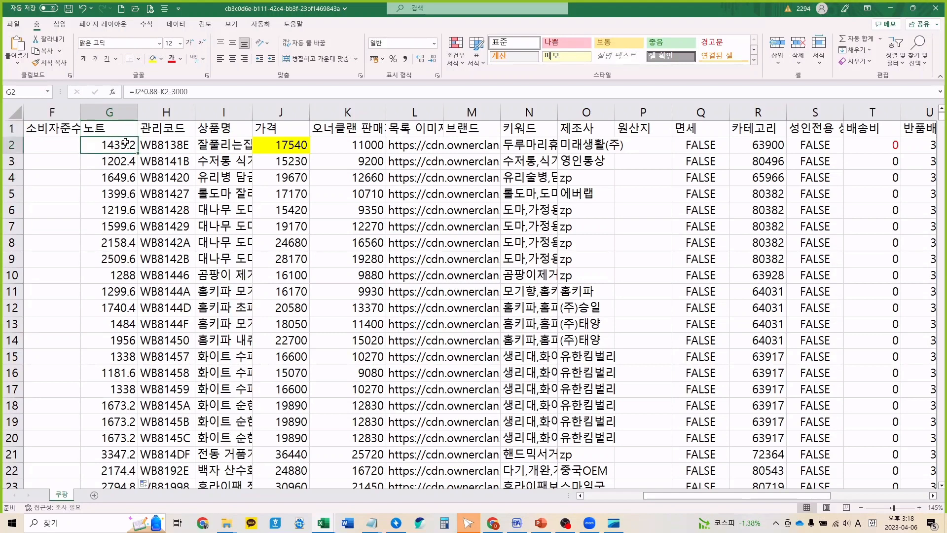
- Turn on filtering for the sheet's header row, starting from the 노트 header
key(Up)
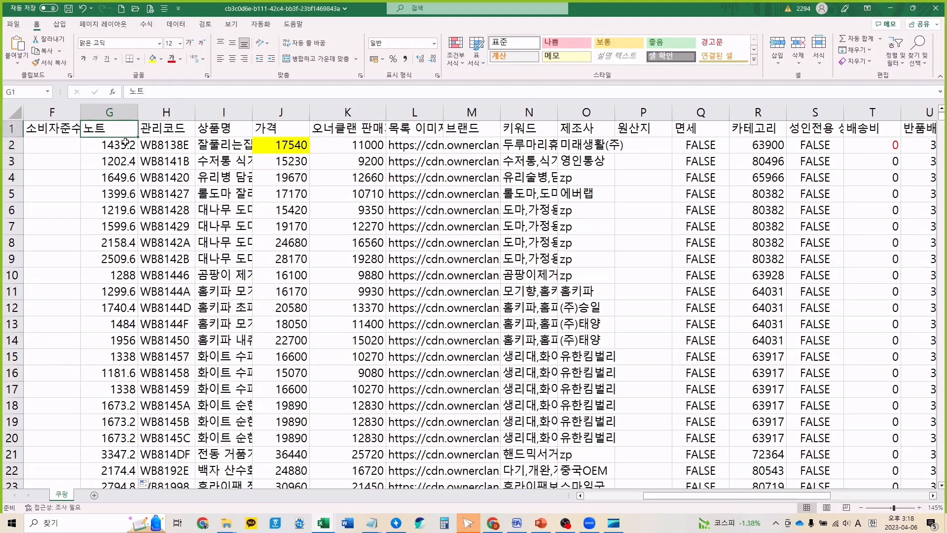
click(896, 57)
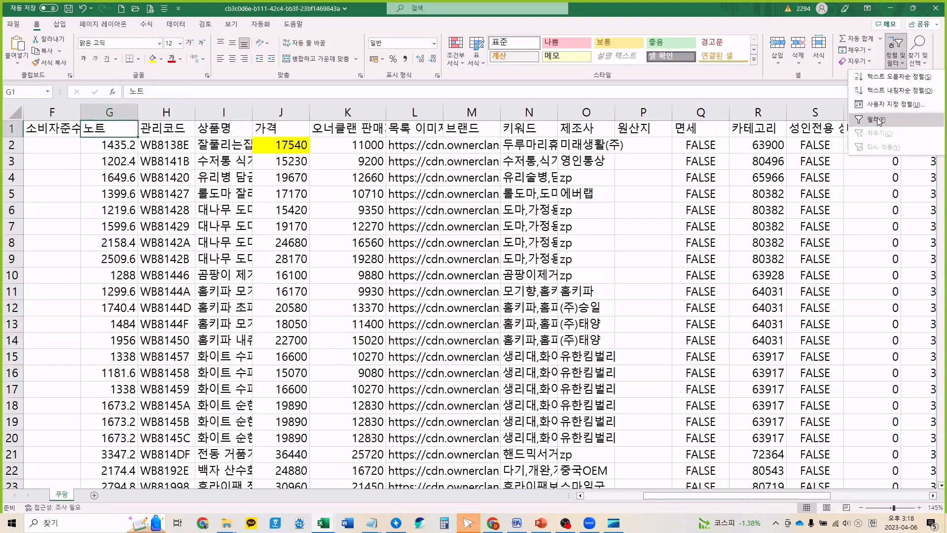
click(877, 117)
click(896, 62)
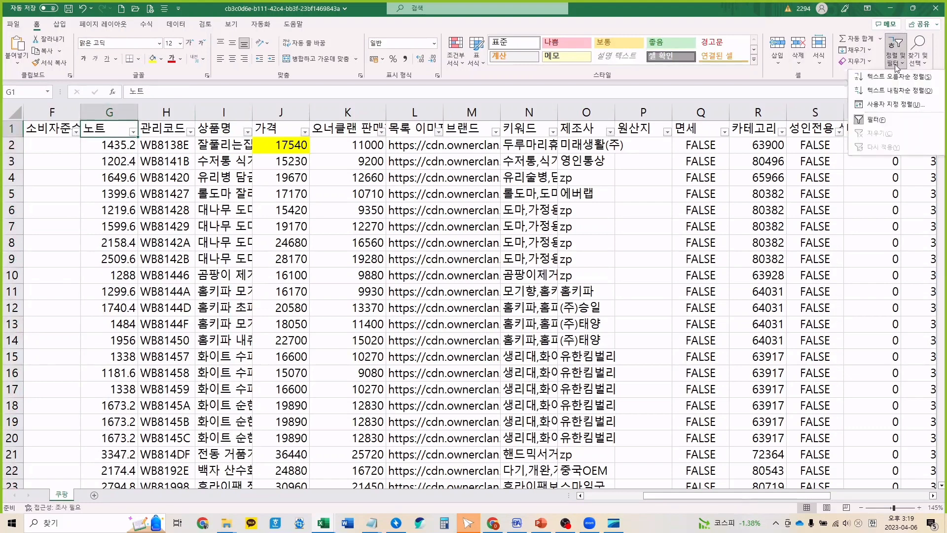
key(Escape)
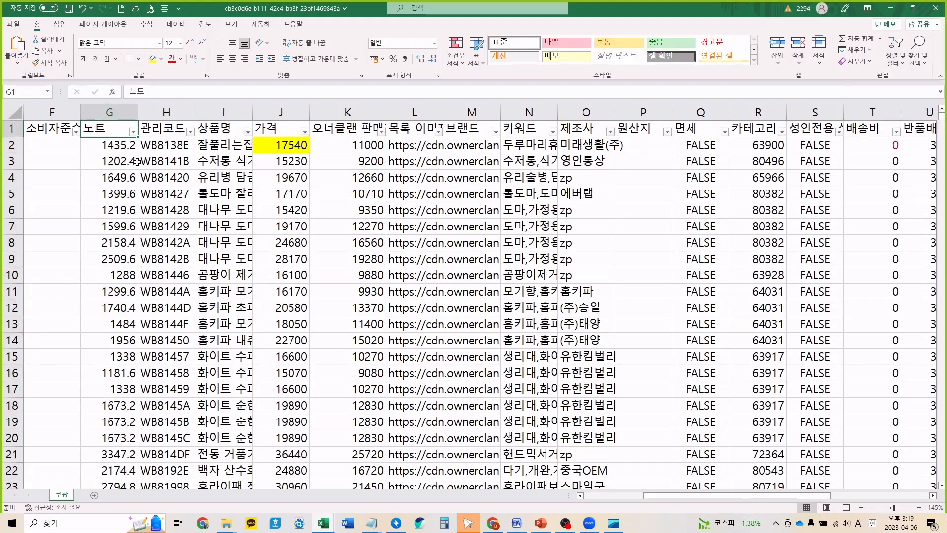
- Sort the 노트 column in ascending numeric order with all values kept in the filter
click(133, 132)
click(56, 250)
scroll(56, 306, down, 5)
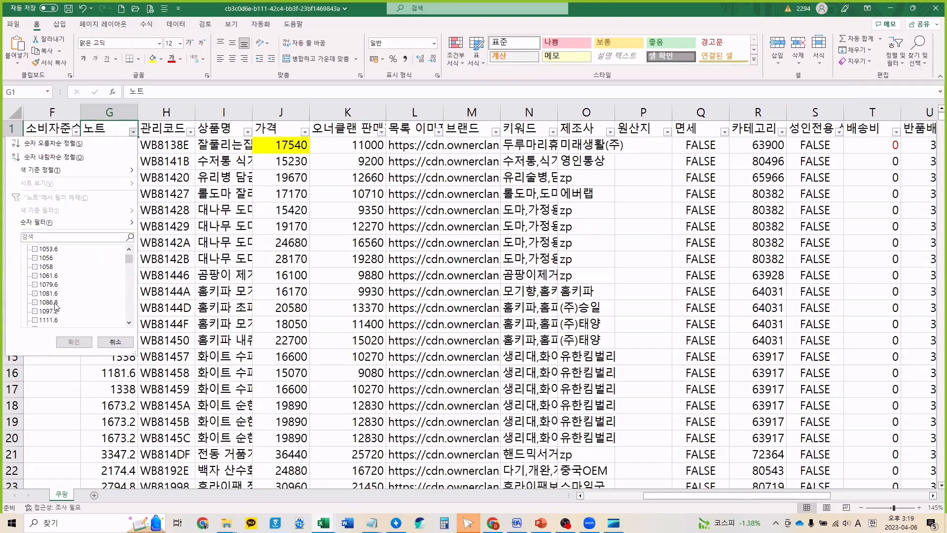
scroll(55, 306, up, 5)
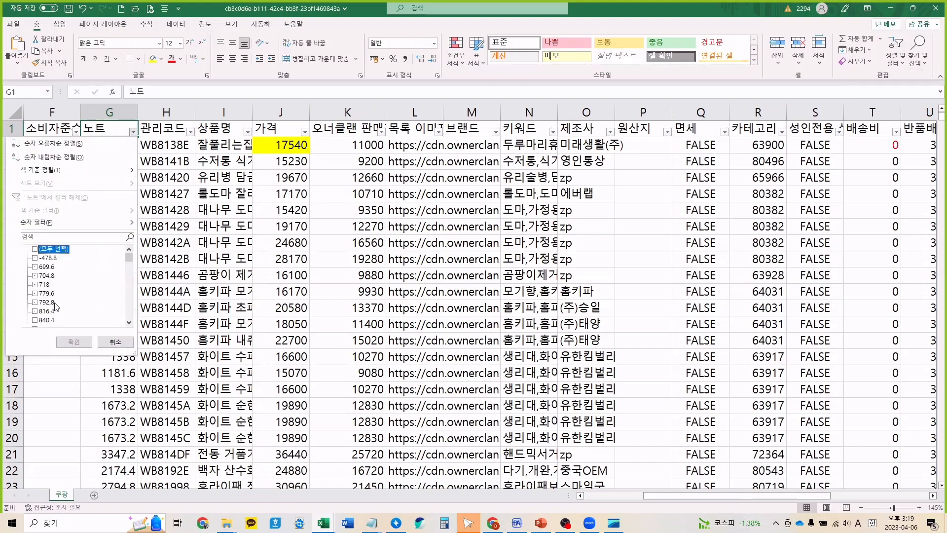
click(56, 249)
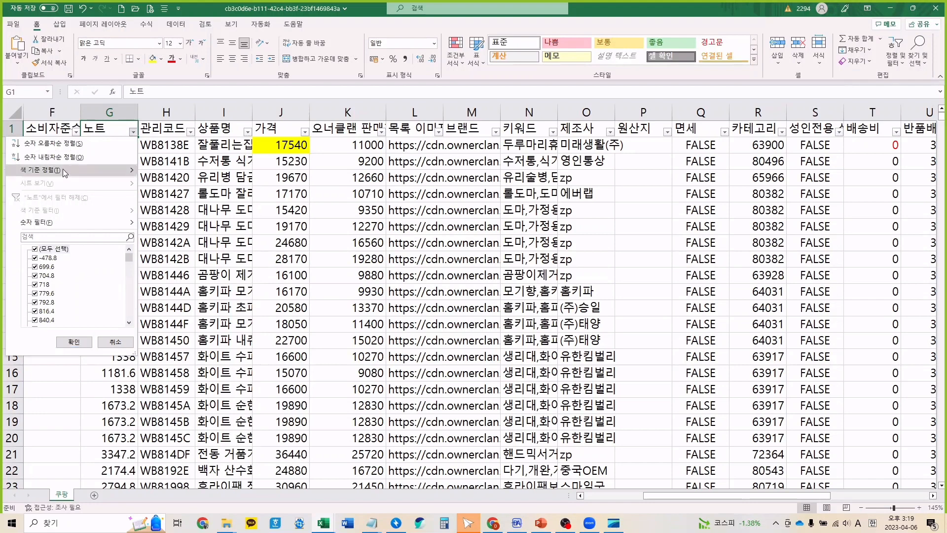
click(66, 144)
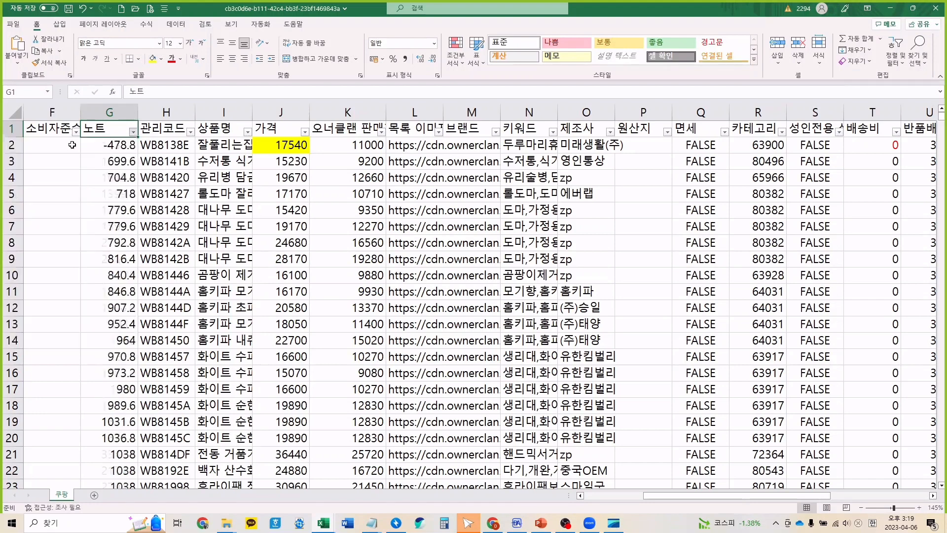
click(126, 145)
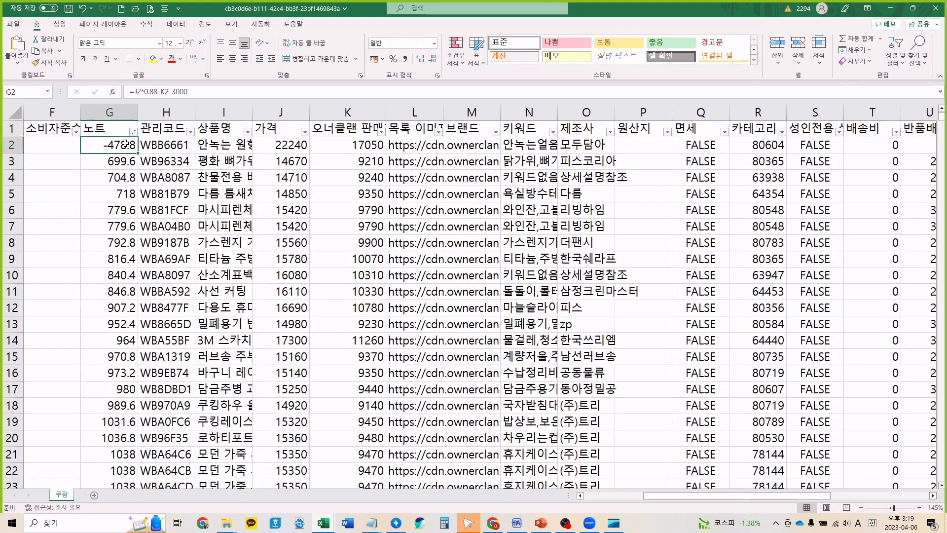
click(132, 131)
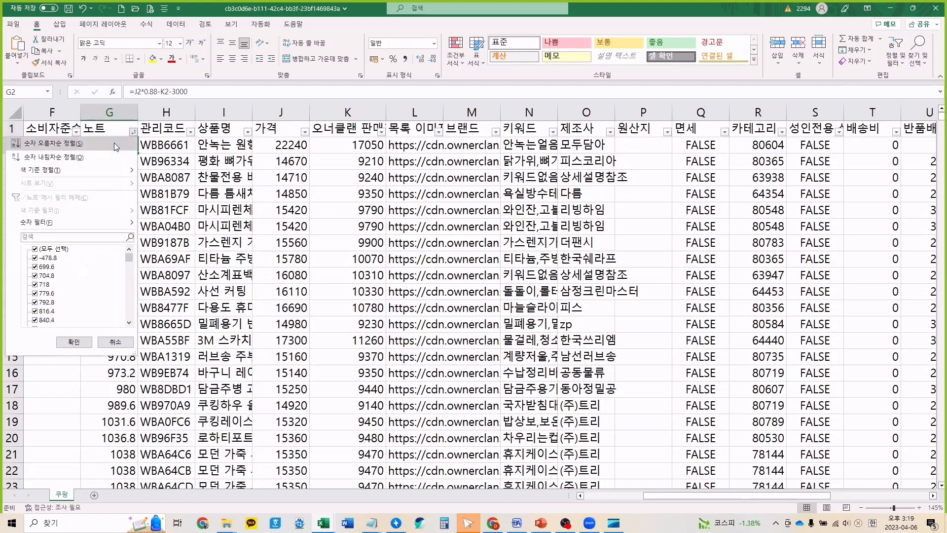
click(114, 144)
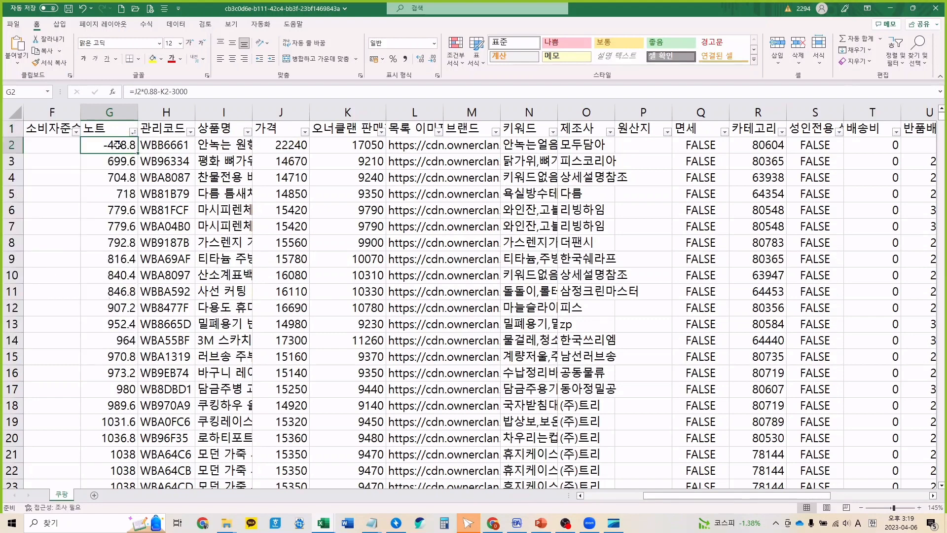
- Examine the lowest margins at the start of the sorted 노트 column
key(Down)
key(Down)
key(Up)
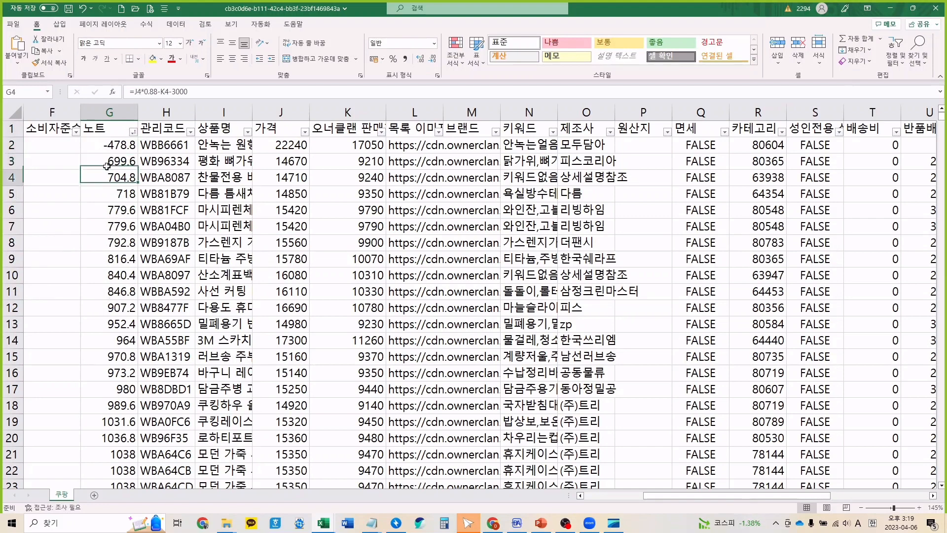
key(Down)
key(Up)
key(Down)
key(Up)
key(Down)
key(Up)
key(Down)
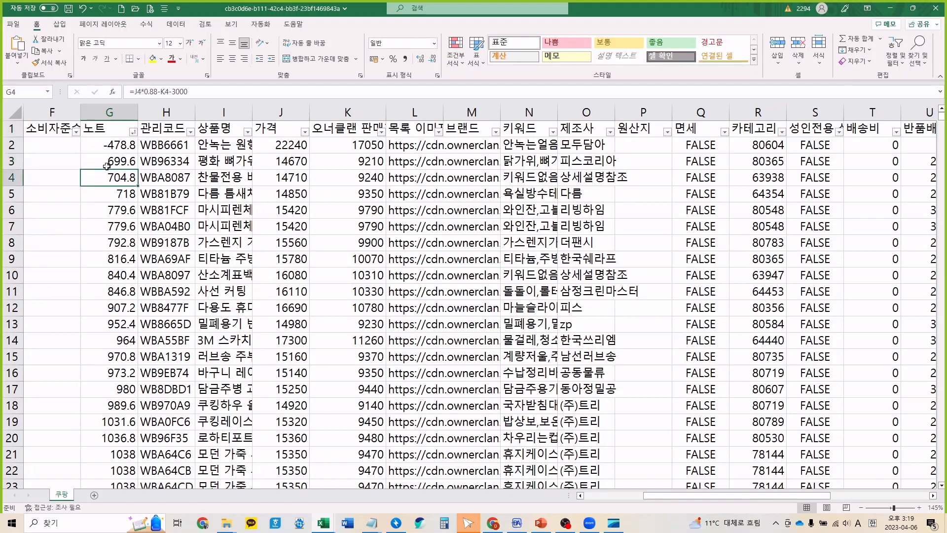
key(Up)
key(Up)
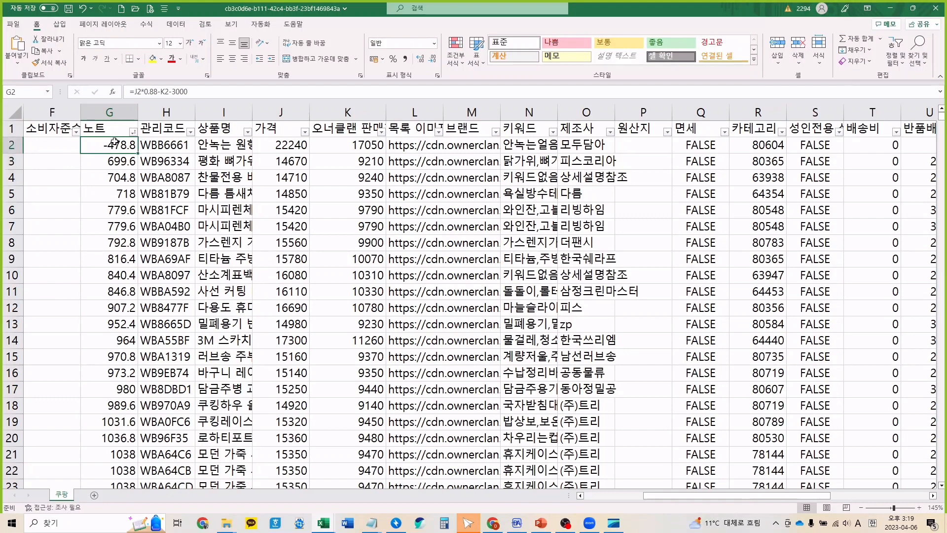
- Delete the entire row of the product with the negative margin, row 2
click(12, 144)
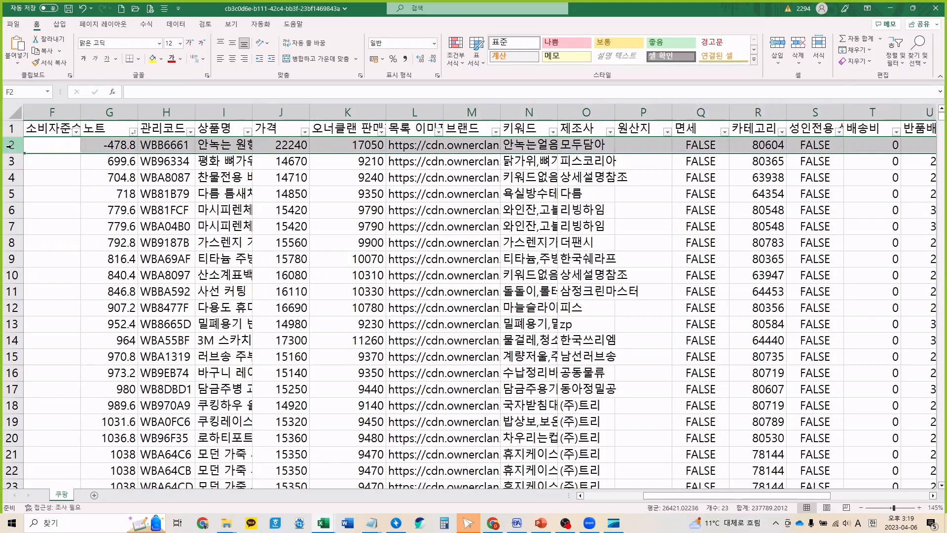
drag(9, 146, 9, 244)
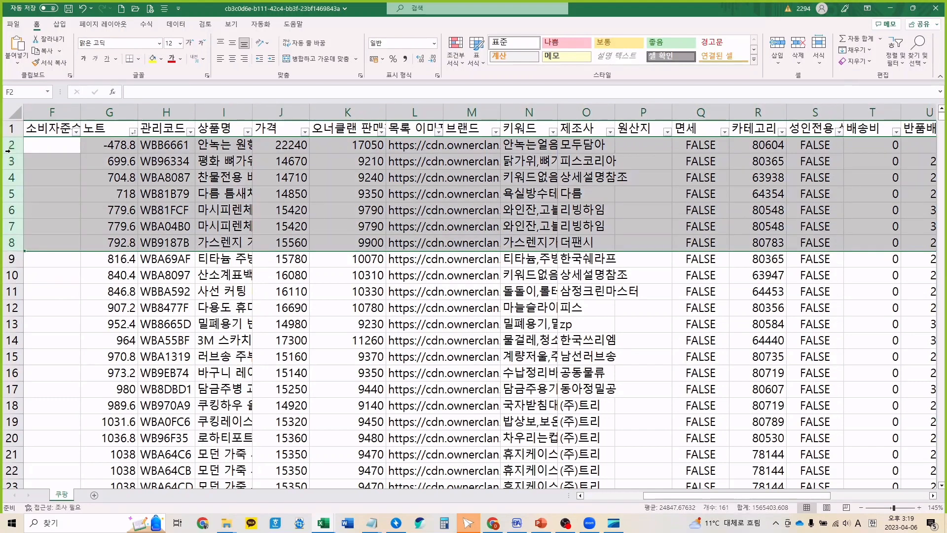
drag(8, 146, 5, 242)
click(38, 178)
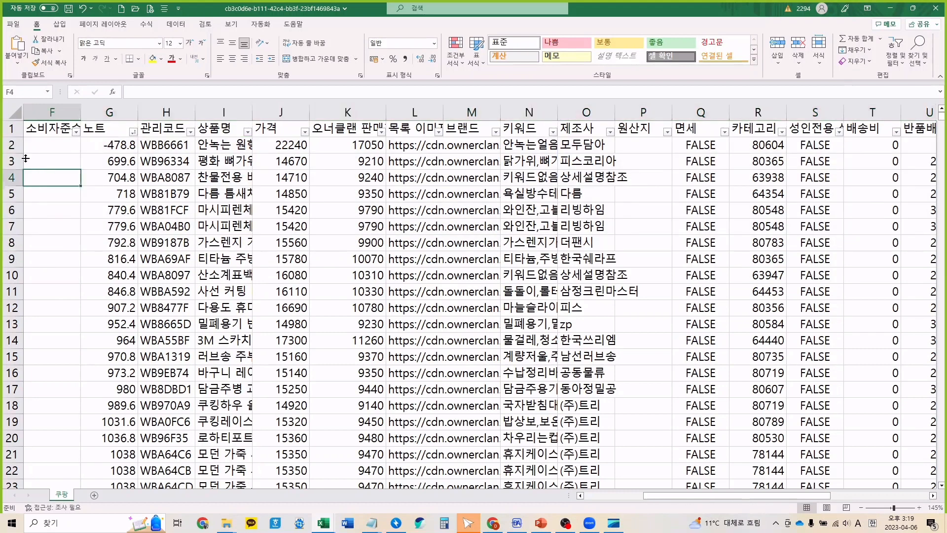
click(13, 145)
right_click(13, 146)
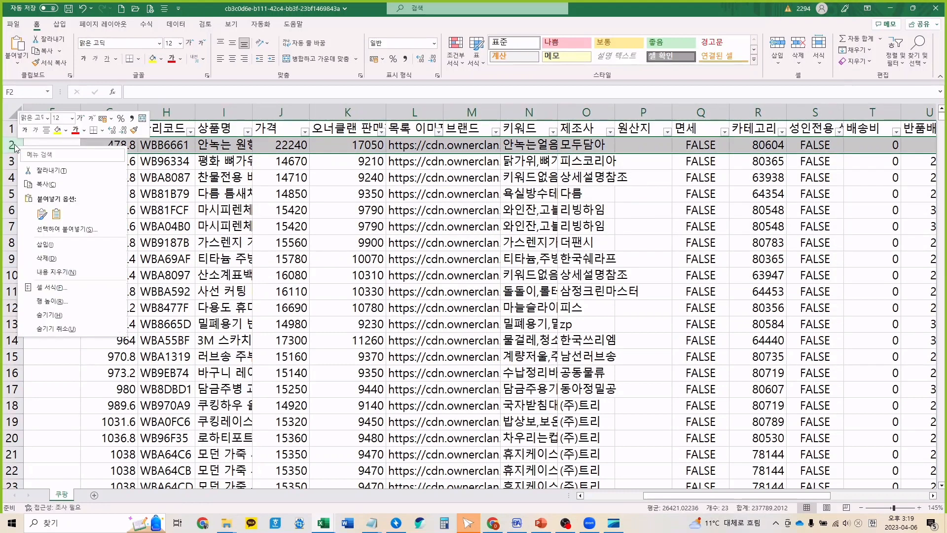
click(45, 255)
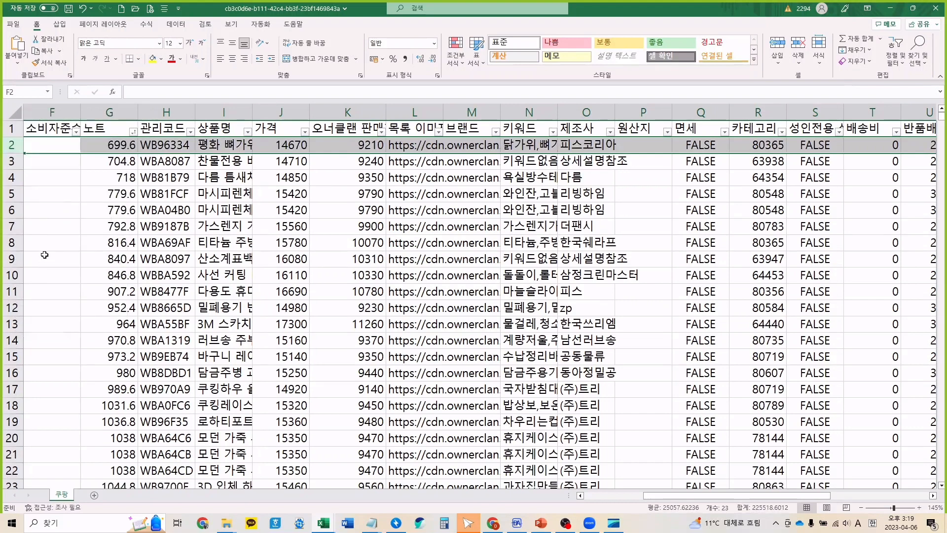
- Clear the margin formulas from the 노트 column, from G2 down to the last product
key(Up)
key(Right)
key(Down)
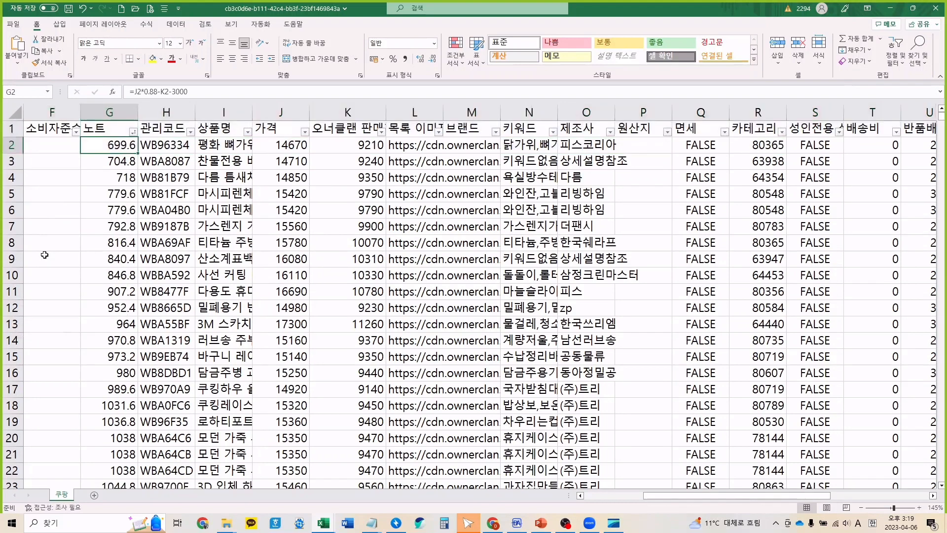
key(Down)
key(Up)
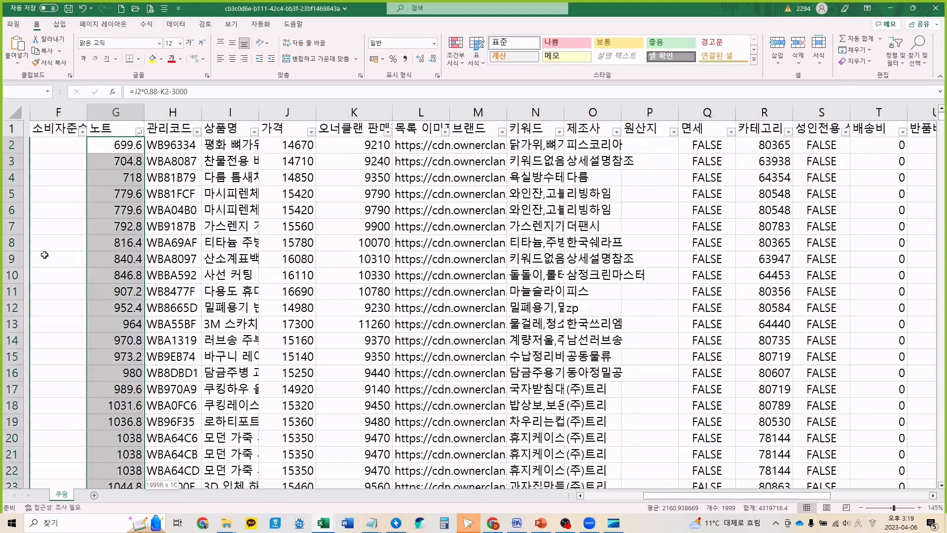
key(ctrl+shift+Down)
key(ctrl+BackSpace)
key(Delete)
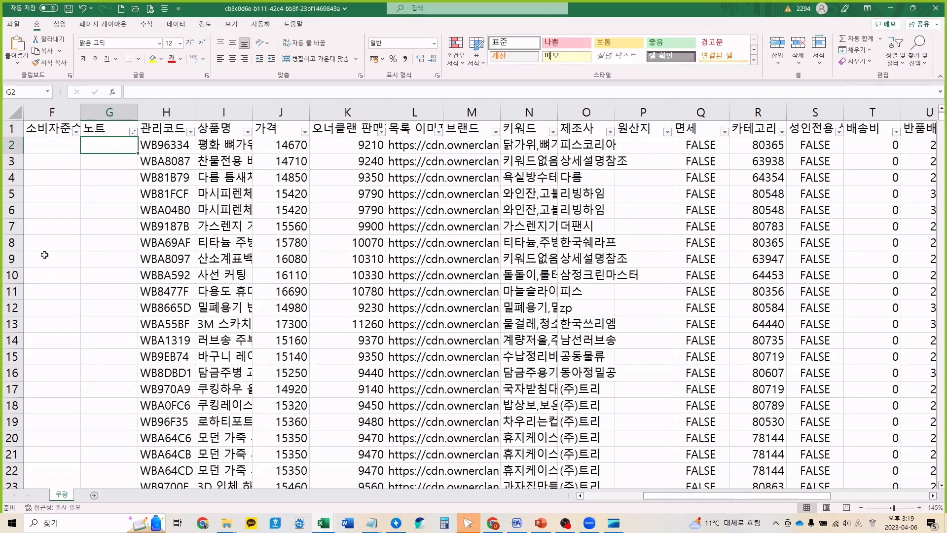
key(Up)
key(alt+Down)
key(Down)
key(Down)
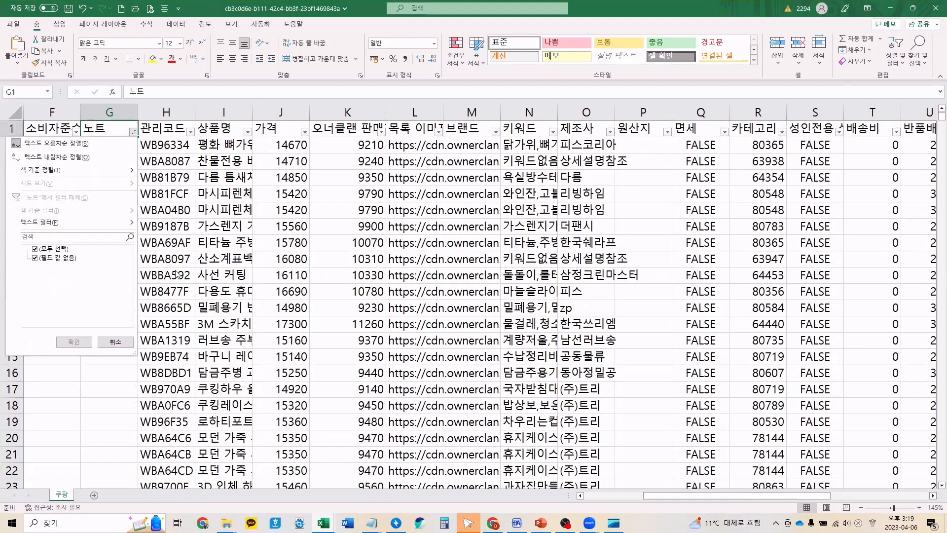
key(Escape)
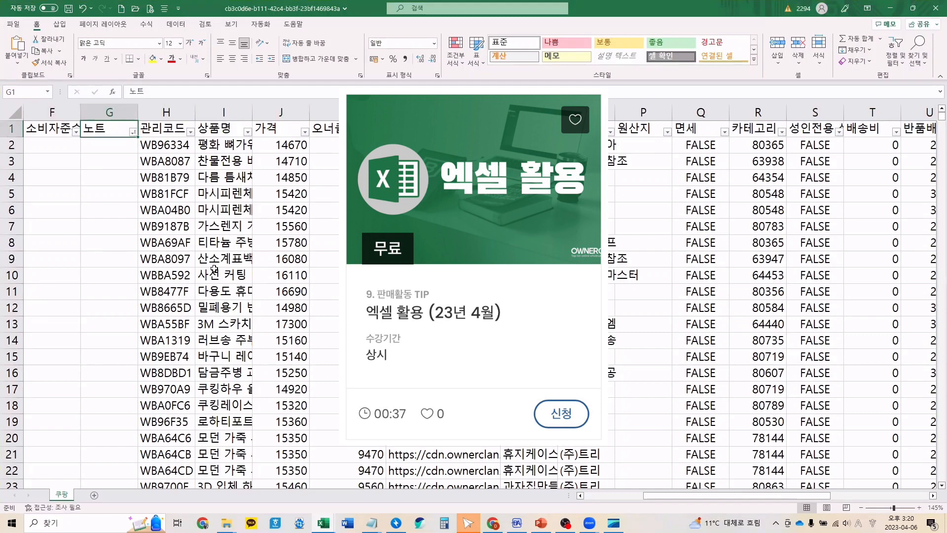
- Remove the filters from the header row of the product sheet
key(Right)
key(Right)
key(Right)
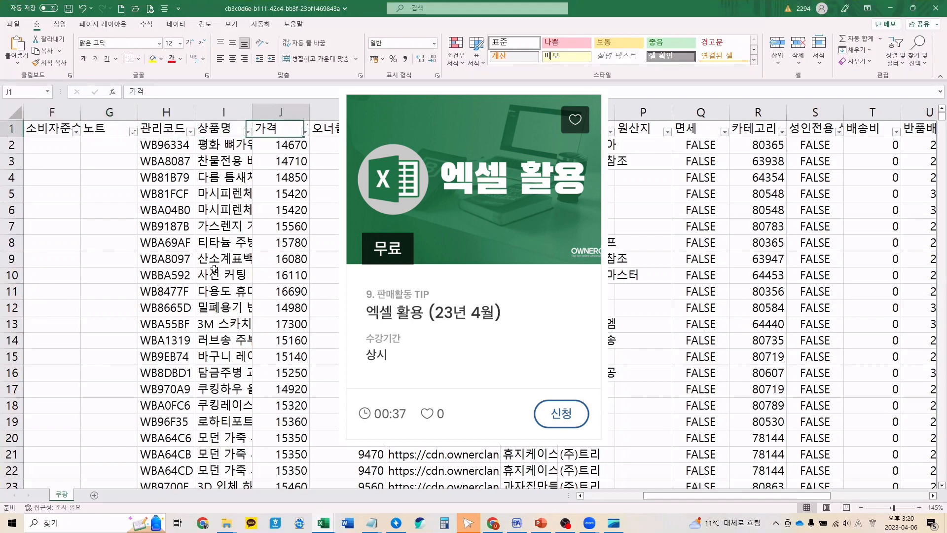
key(Down)
key(Up)
key(Down)
key(Left)
key(Up)
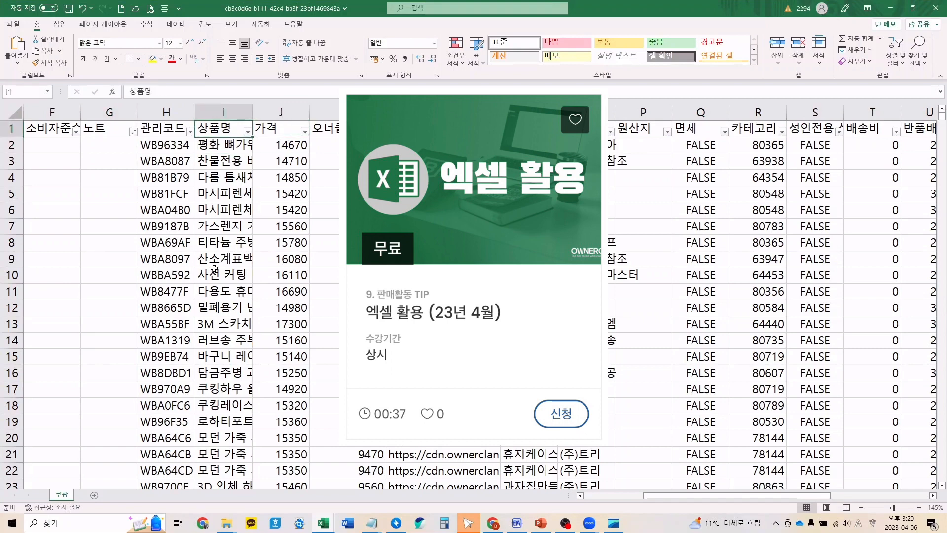
key(ctrl+shift+l)
key(Down)
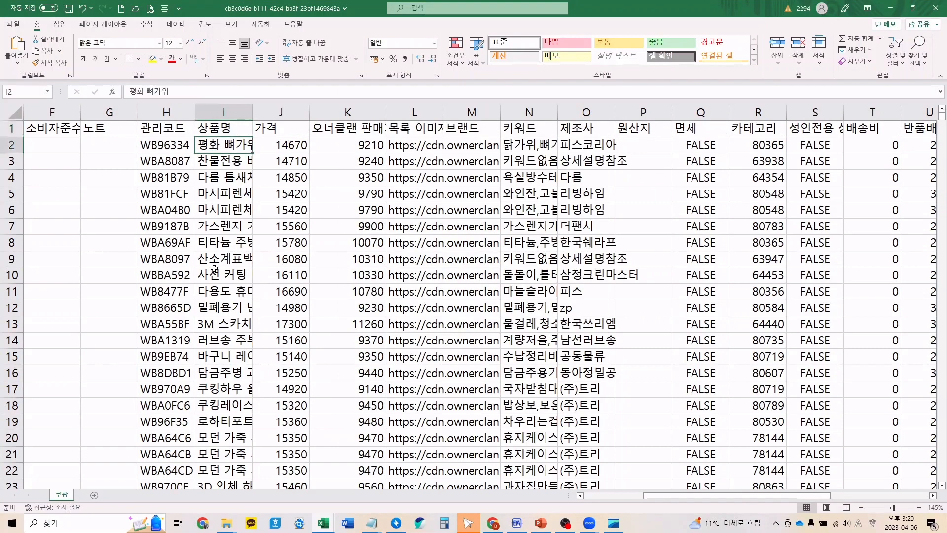
- Save the edited workbook, switch to 다팔자 and complete the 상품 정보 확인 stage of the product registration
click(68, 9)
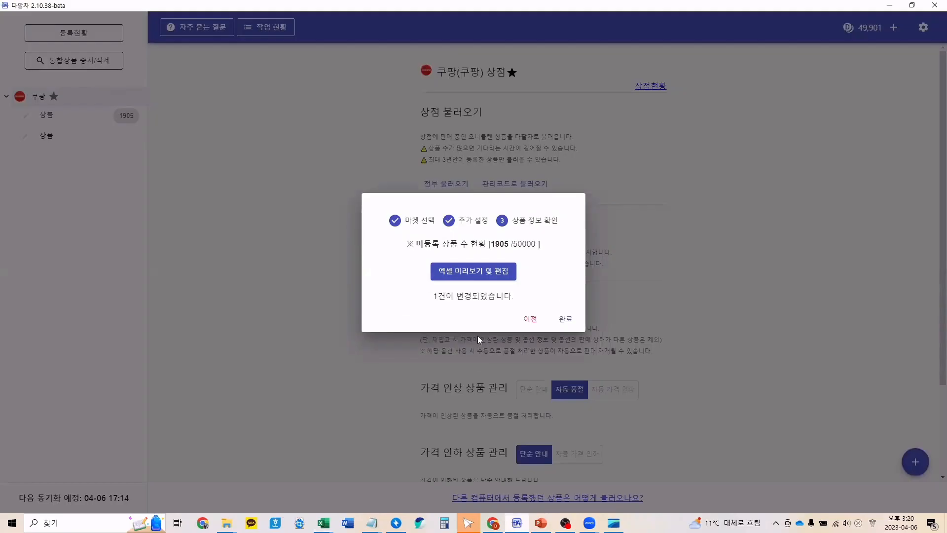
click(566, 309)
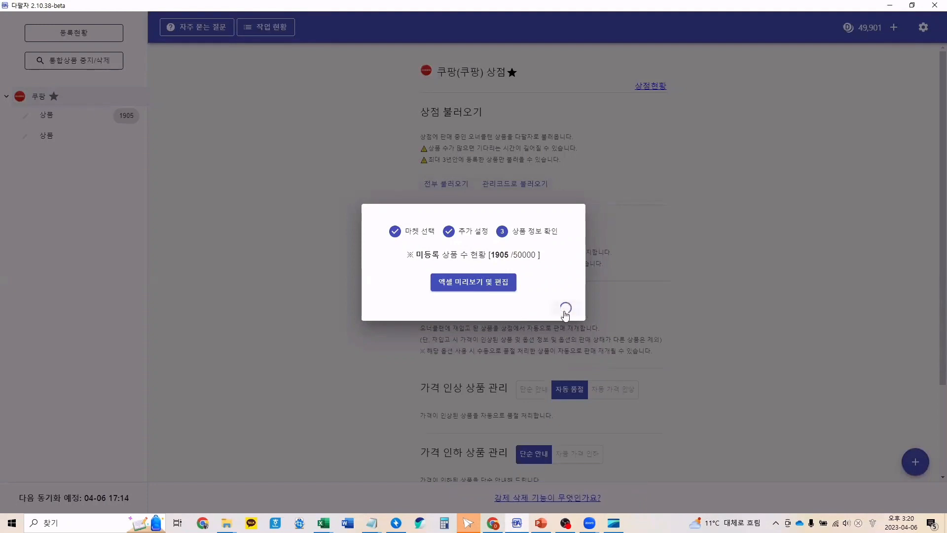